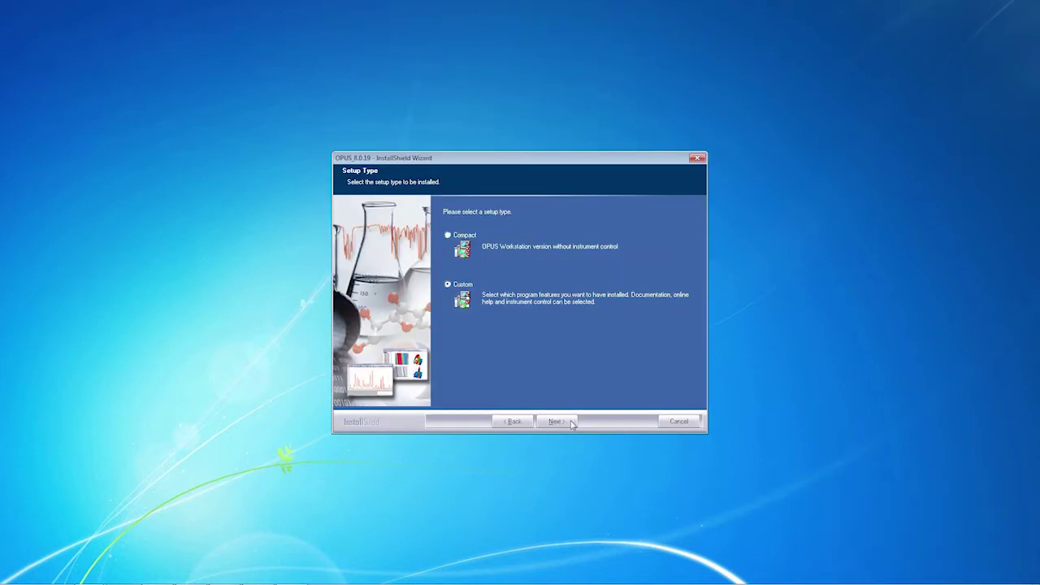
Step: Run the Custom setup with 21 CFR part 11 mode included and a local database connection
left_click(555, 421)
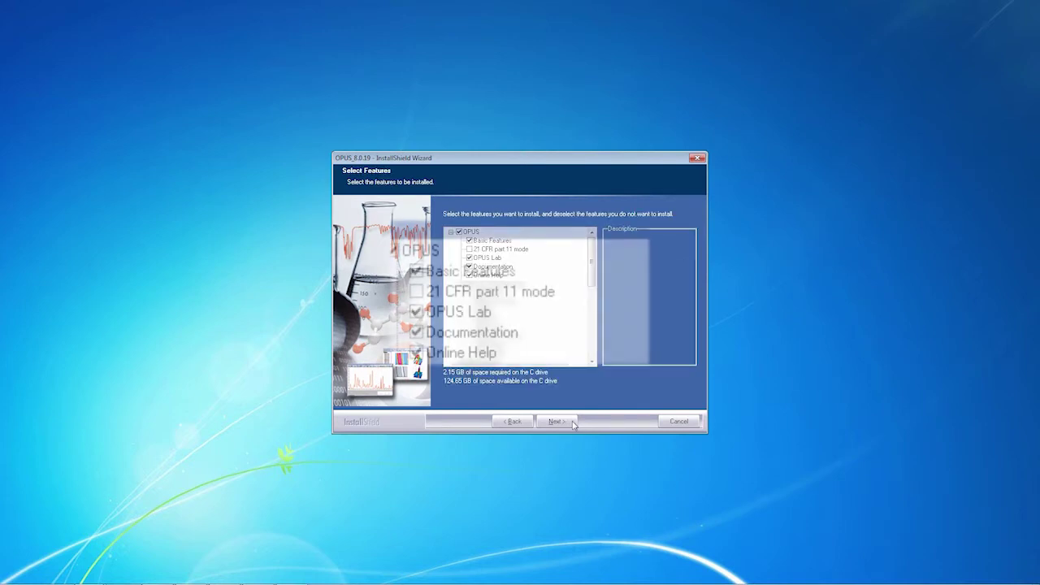
left_click(421, 290)
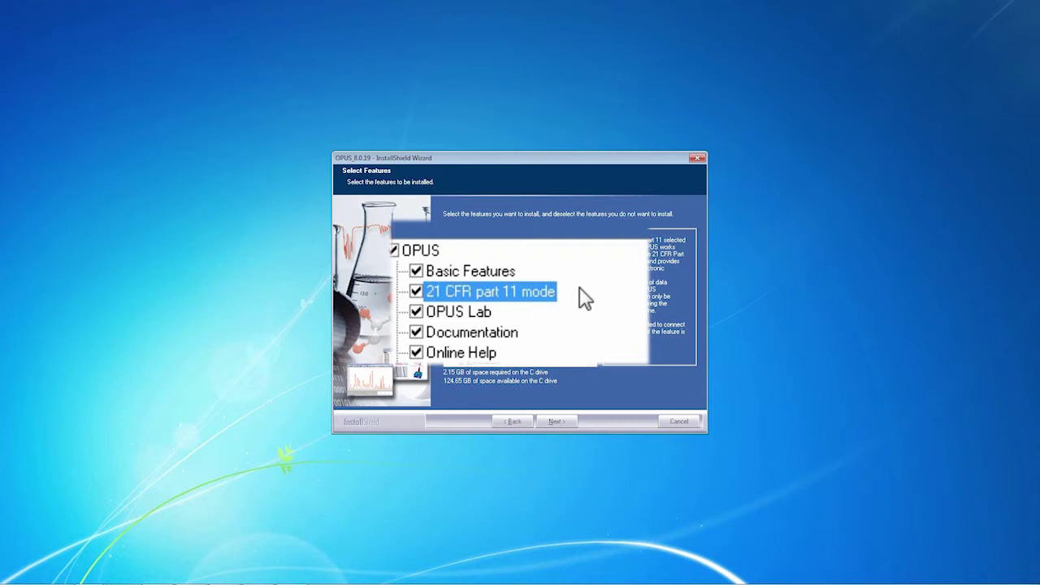
left_click(567, 422)
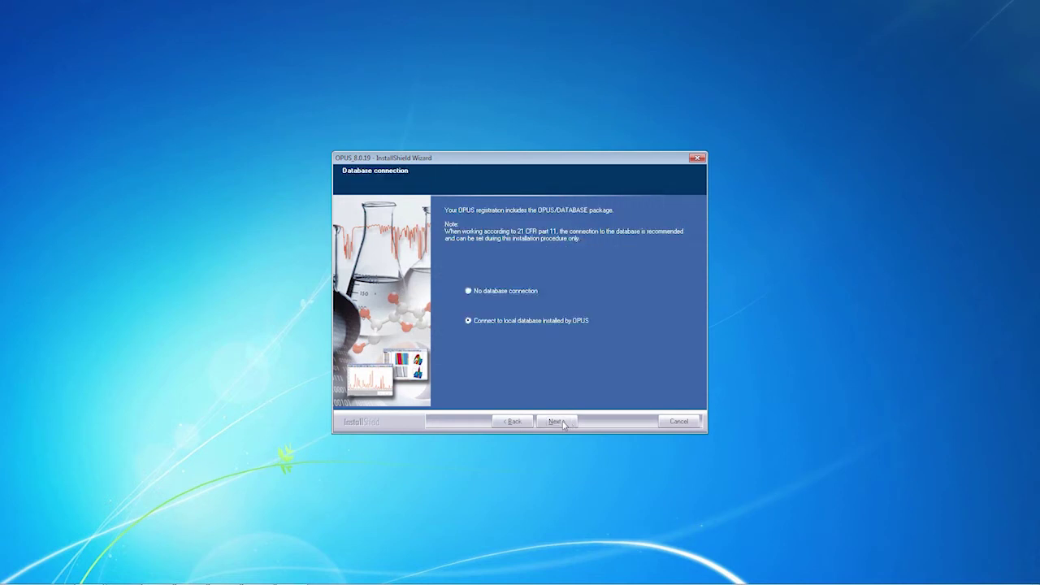
left_click(564, 424)
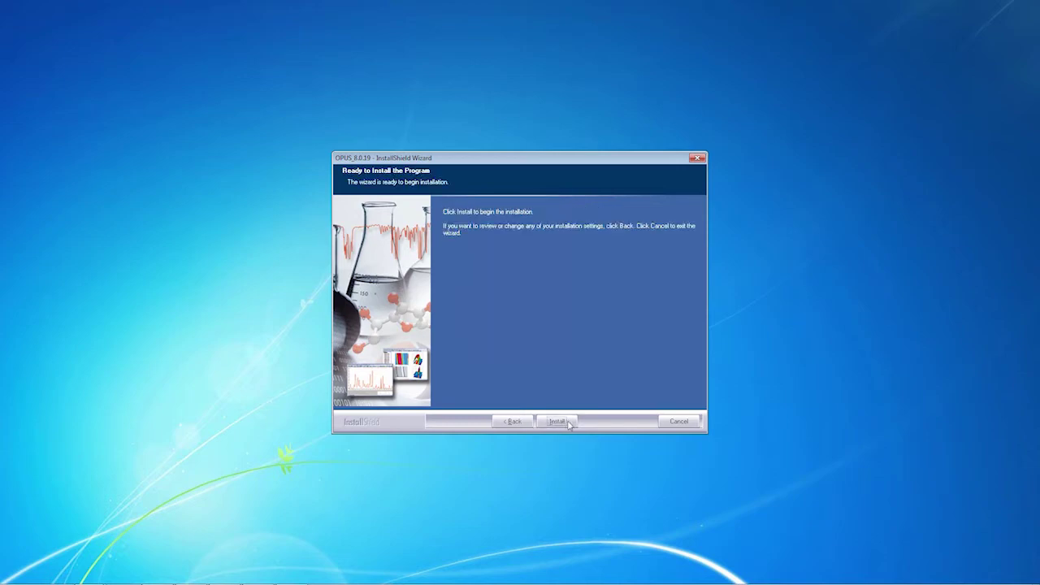
left_click(569, 422)
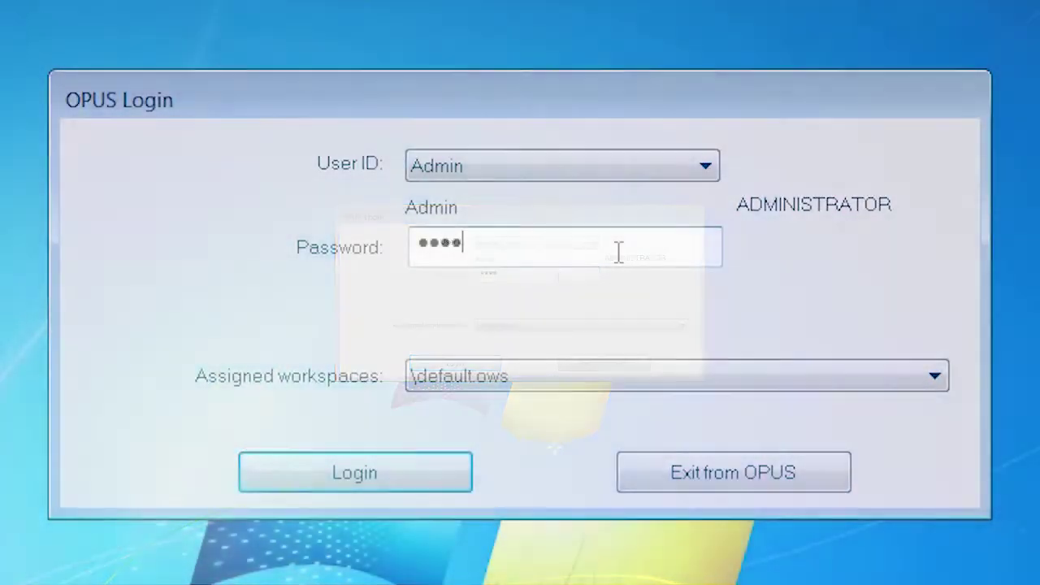
Step: Replace the expired Admin password with a new password, then log in with it
key("Return")
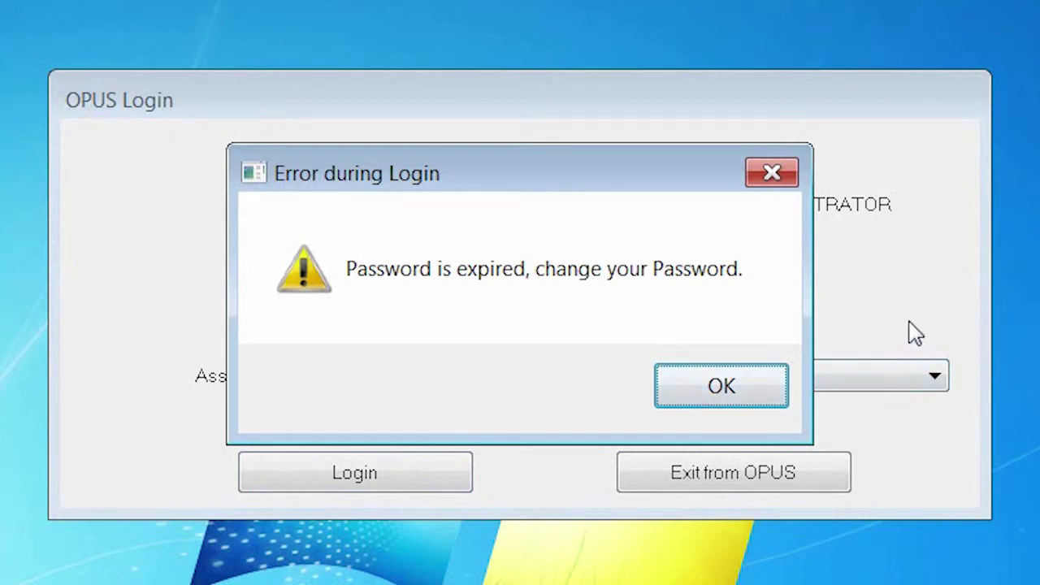
left_click(744, 398)
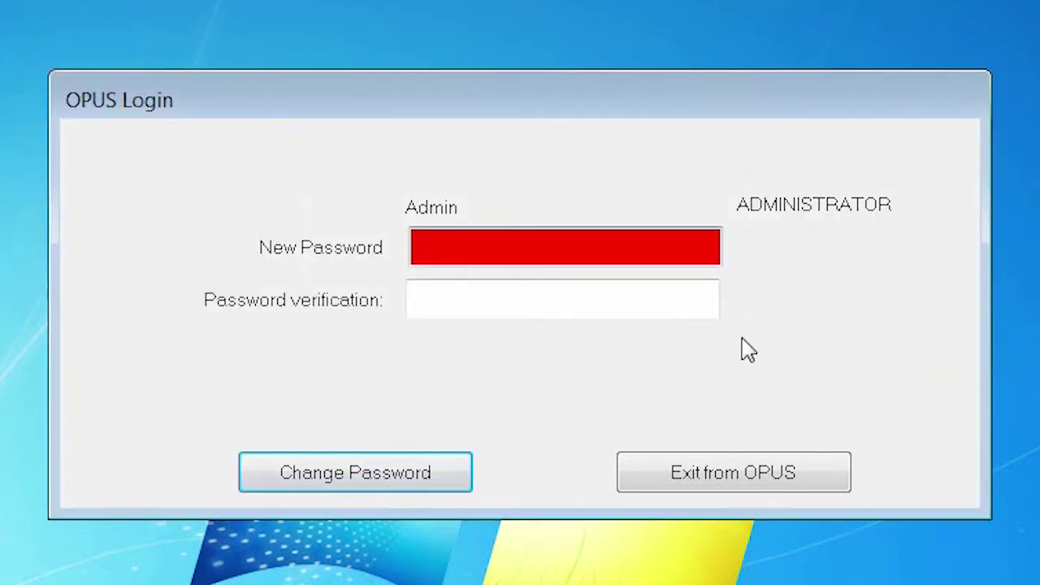
type("1234")
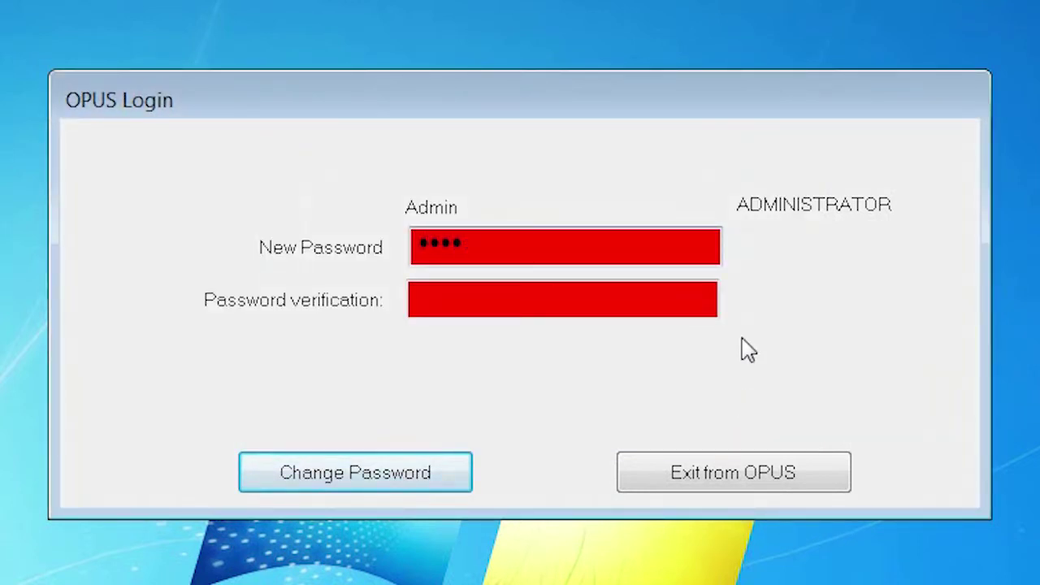
type("567890")
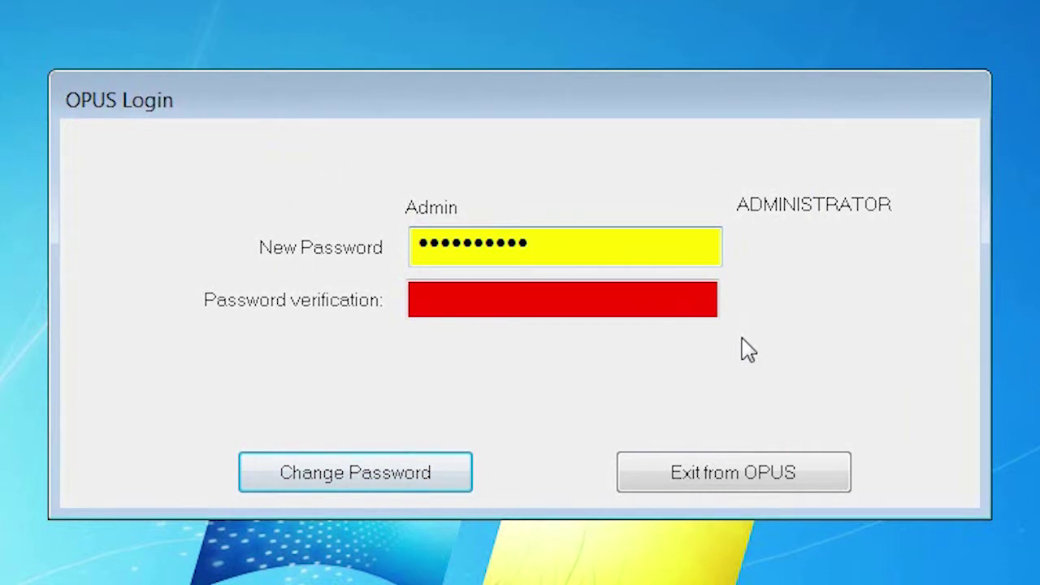
type("1")
left_click(416, 300)
type("12345678901")
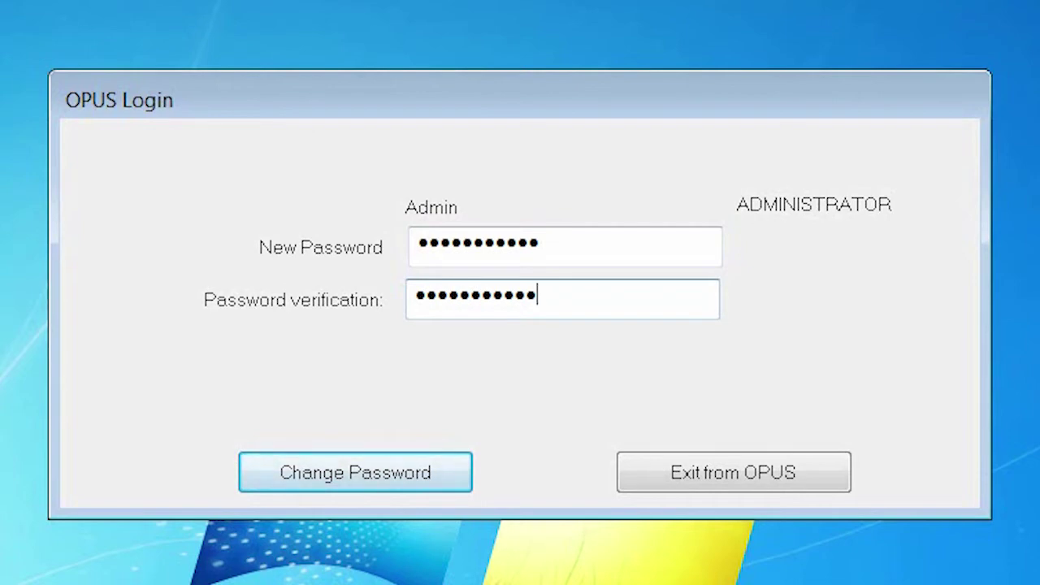
left_click(374, 480)
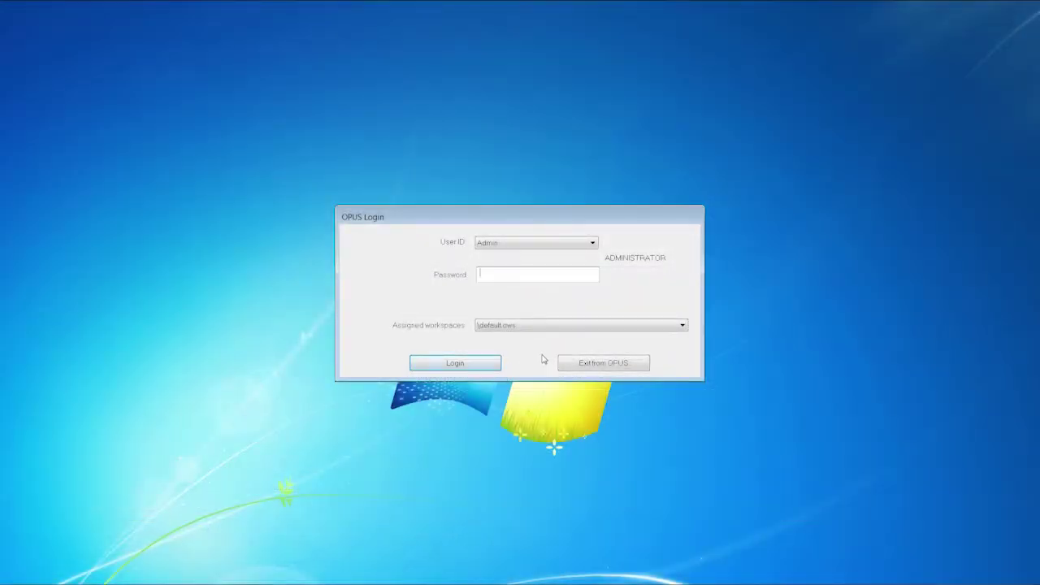
type("12345678901")
key("Return")
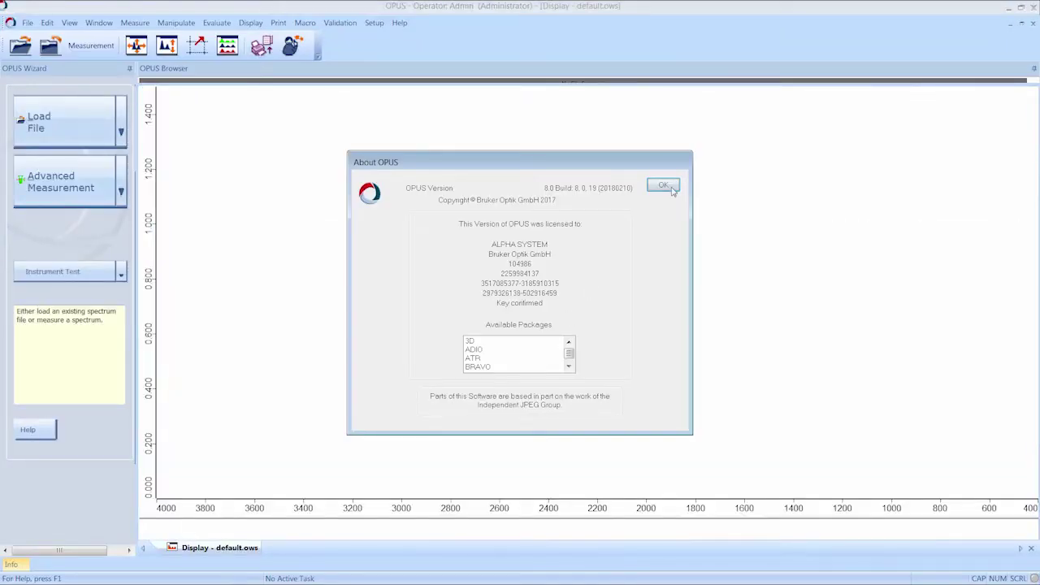
Step: Close About OPUS and bring up the Operator record in User Management
left_click(672, 186)
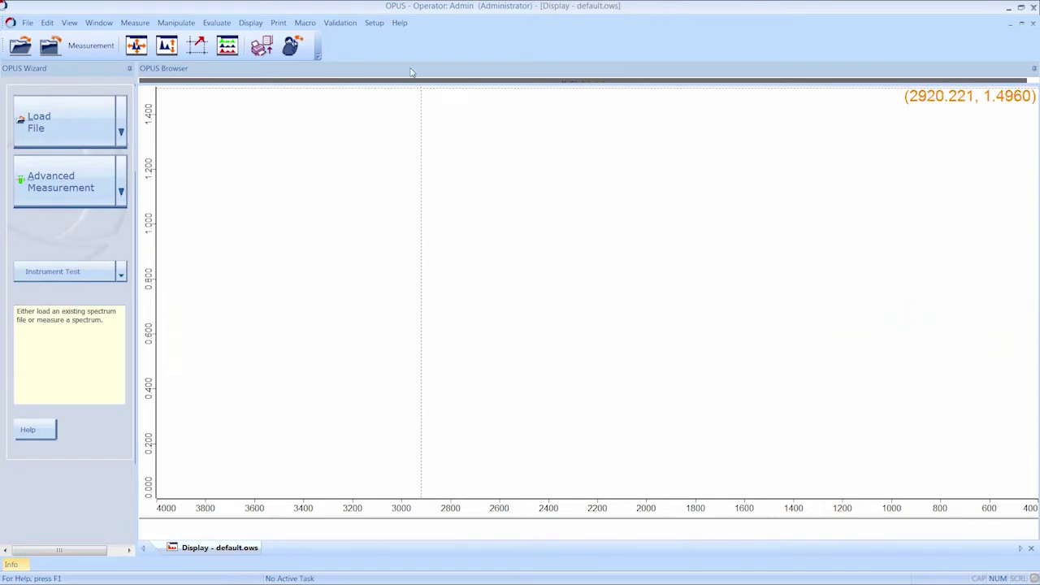
left_click(375, 23)
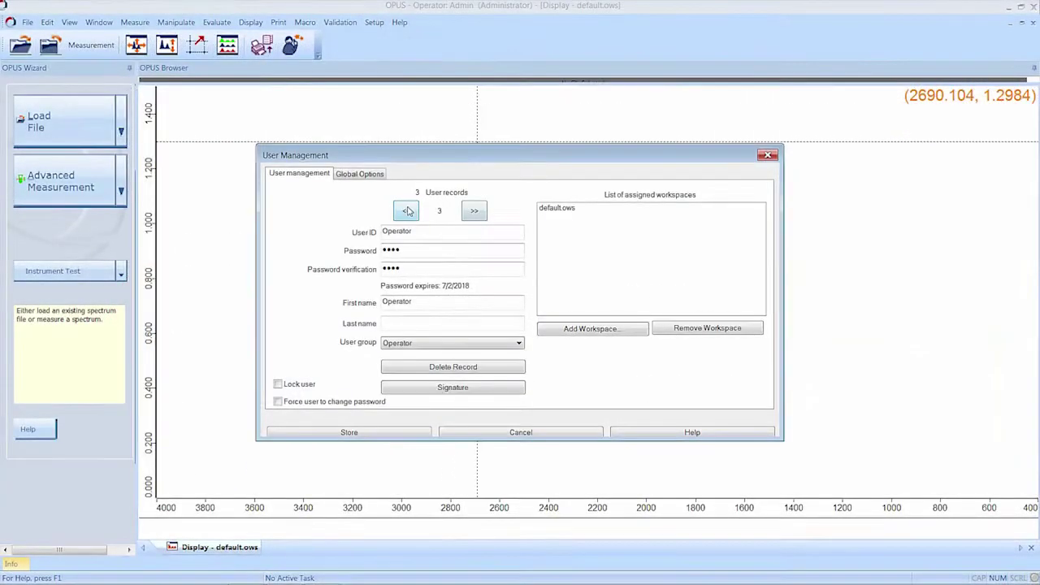
left_click(408, 212)
left_click(408, 212)
left_click(480, 212)
left_click(480, 212)
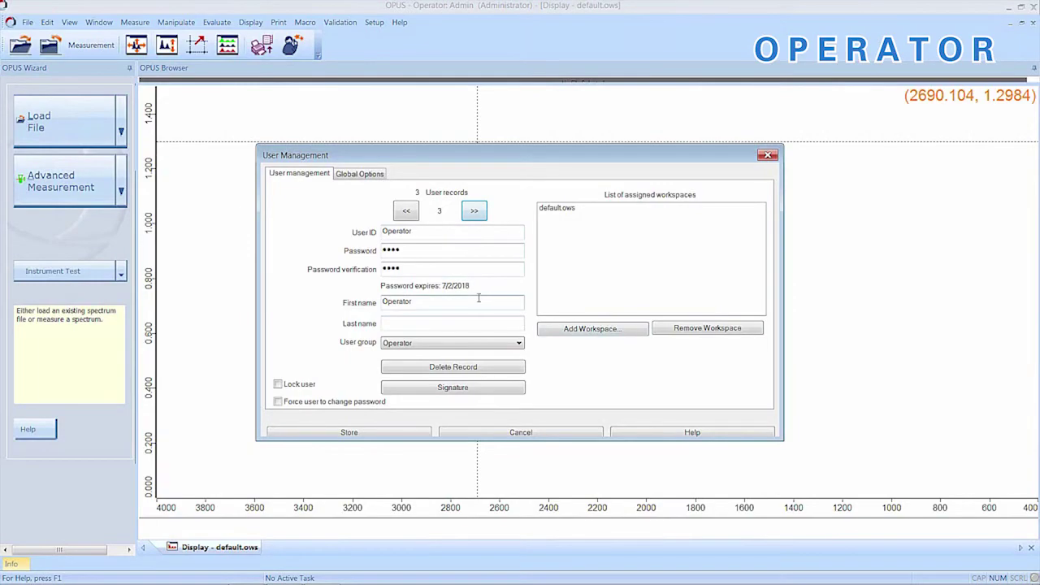
Step: Enter OPUS as the Operator's last name
left_click(517, 343)
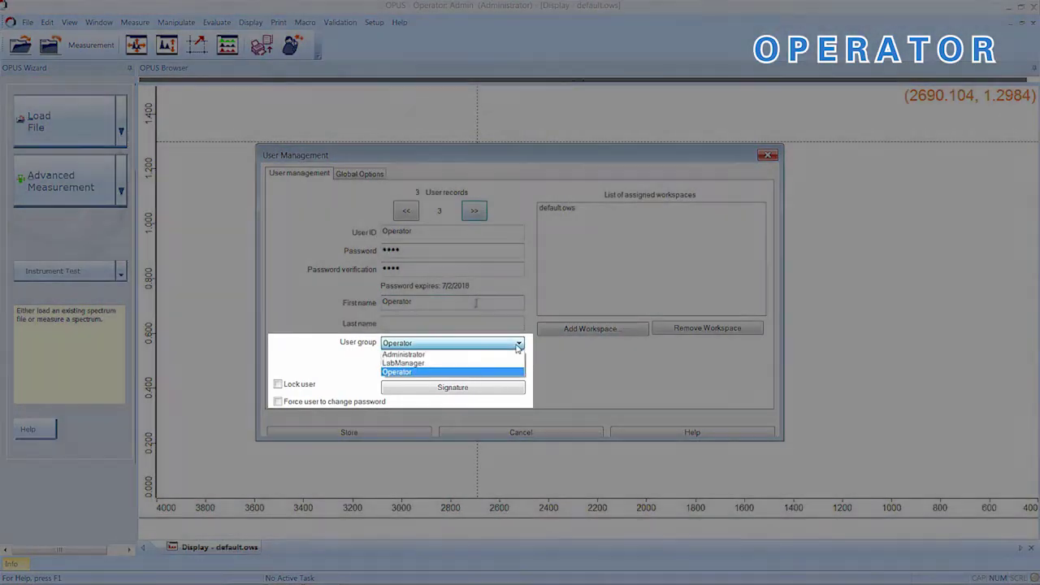
left_click(459, 323)
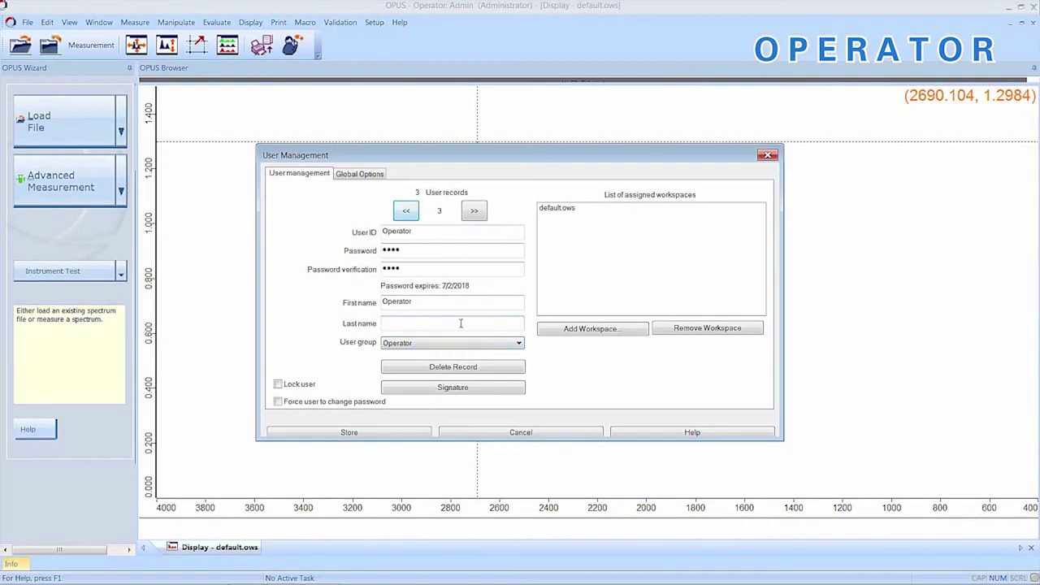
type("OPUS")
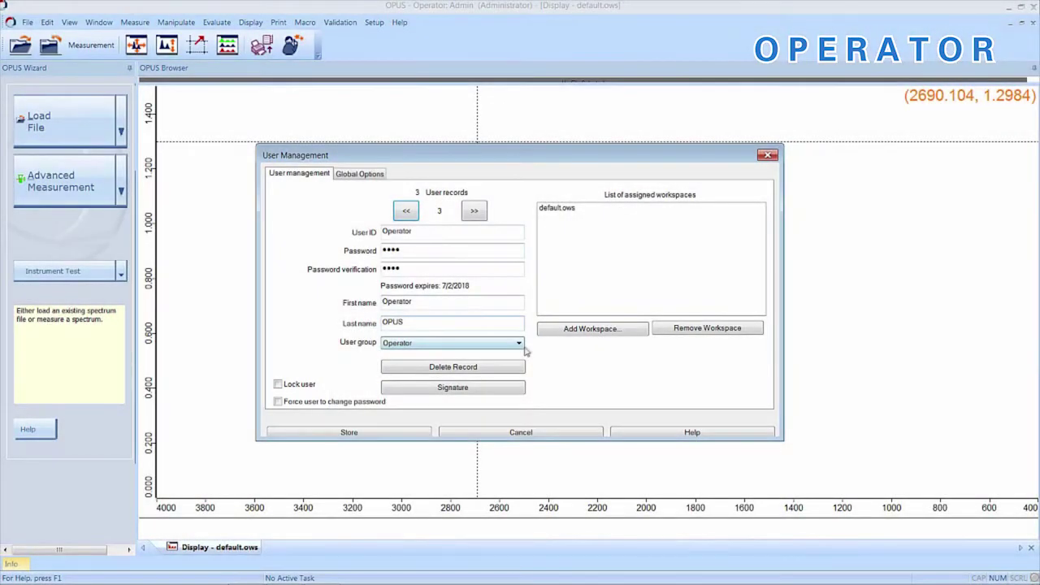
Step: Assign the alpha_advanced.ows workspace to the Operator user
left_click(640, 332)
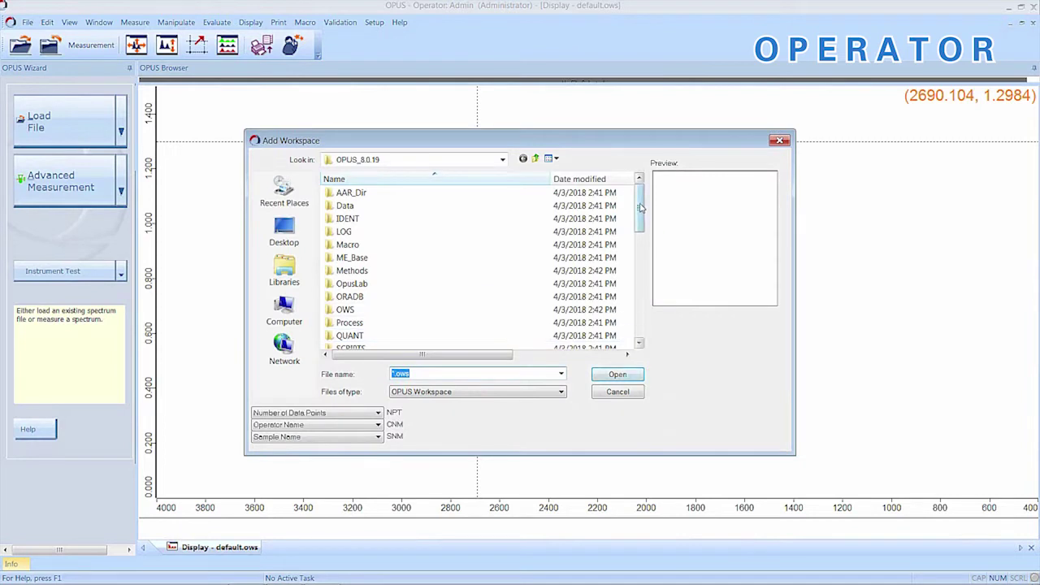
left_click_drag(641, 208, 639, 280)
left_click(475, 274)
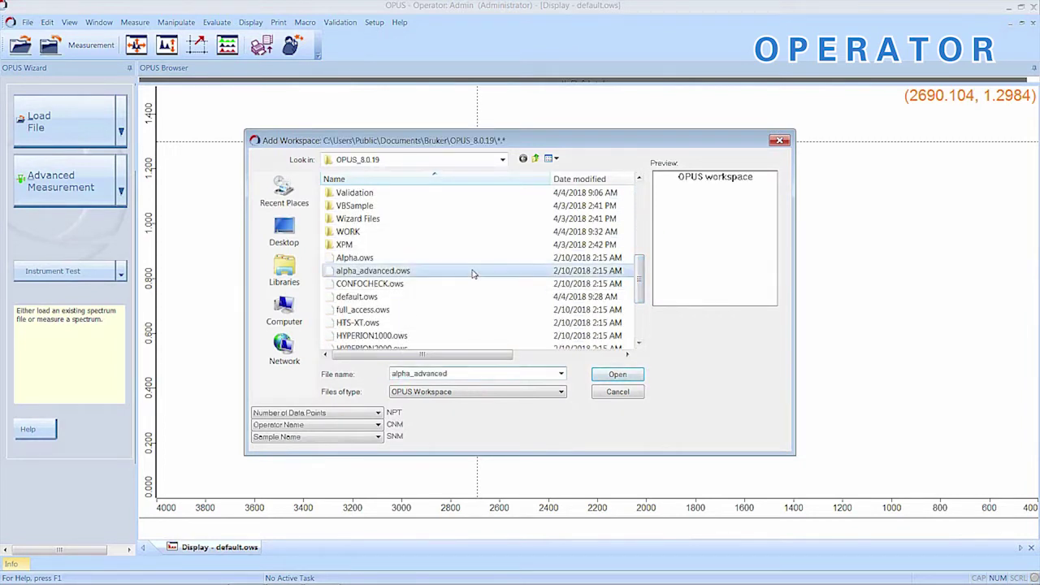
left_click(621, 377)
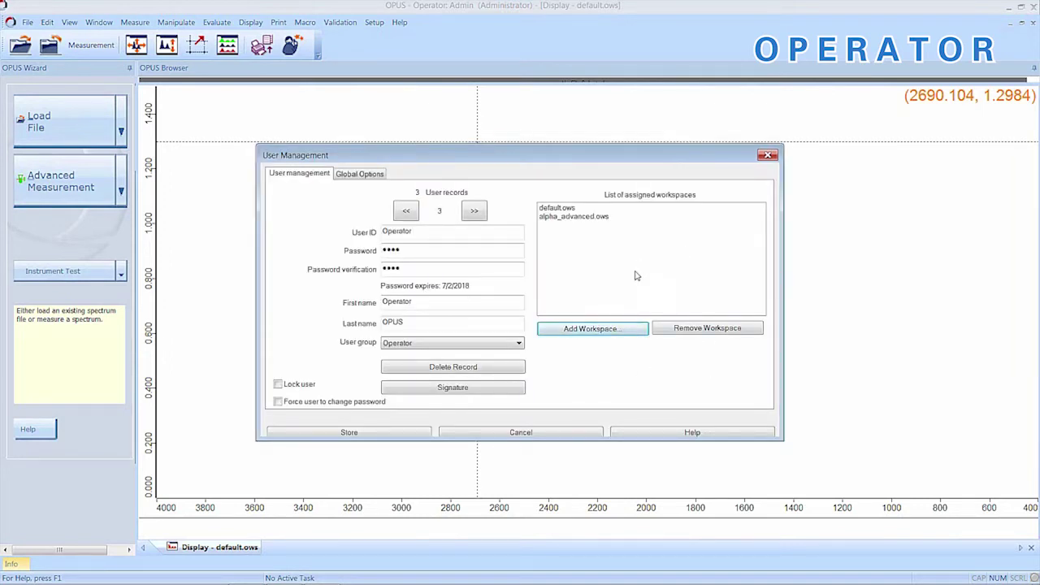
Step: Save the user changes and add 'First Review' as a review signature meaning
left_click(497, 393)
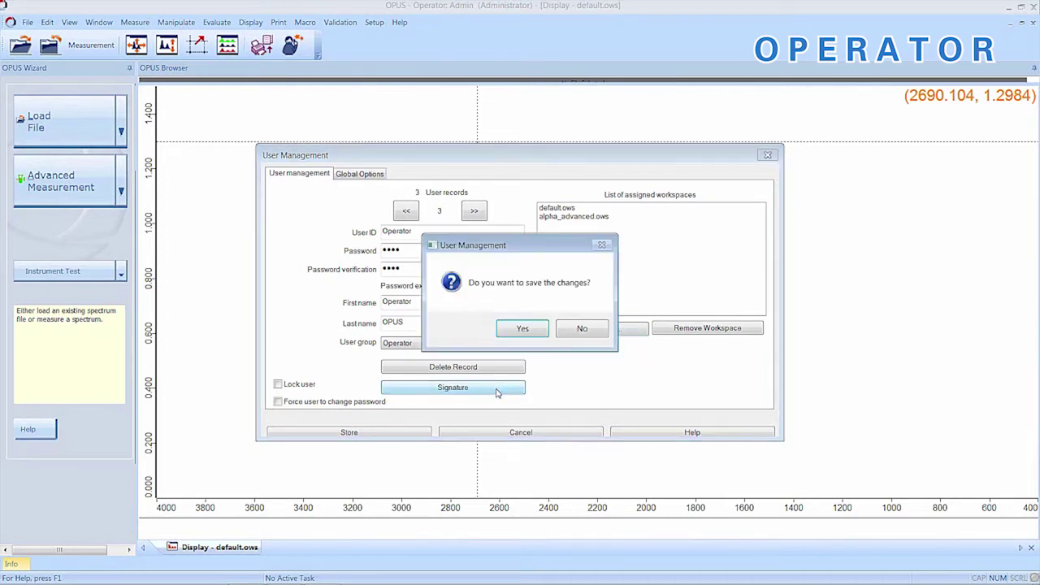
left_click(523, 329)
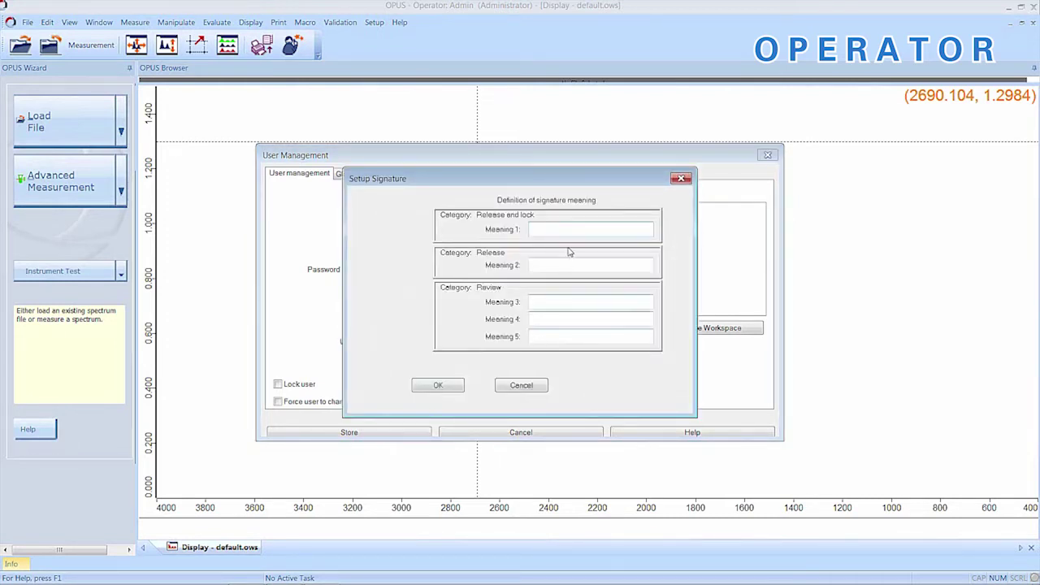
left_click(560, 304)
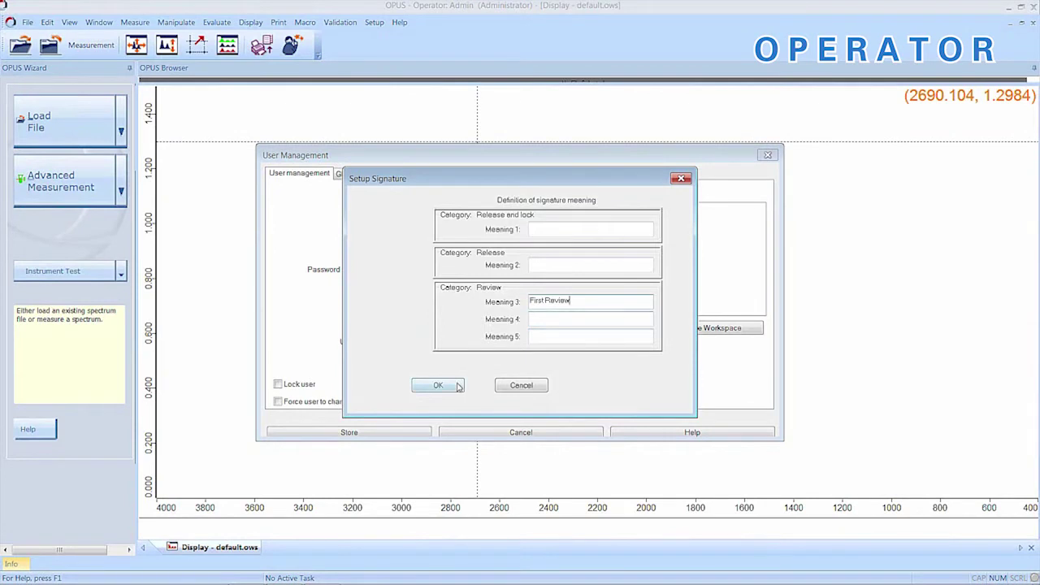
left_click(457, 386)
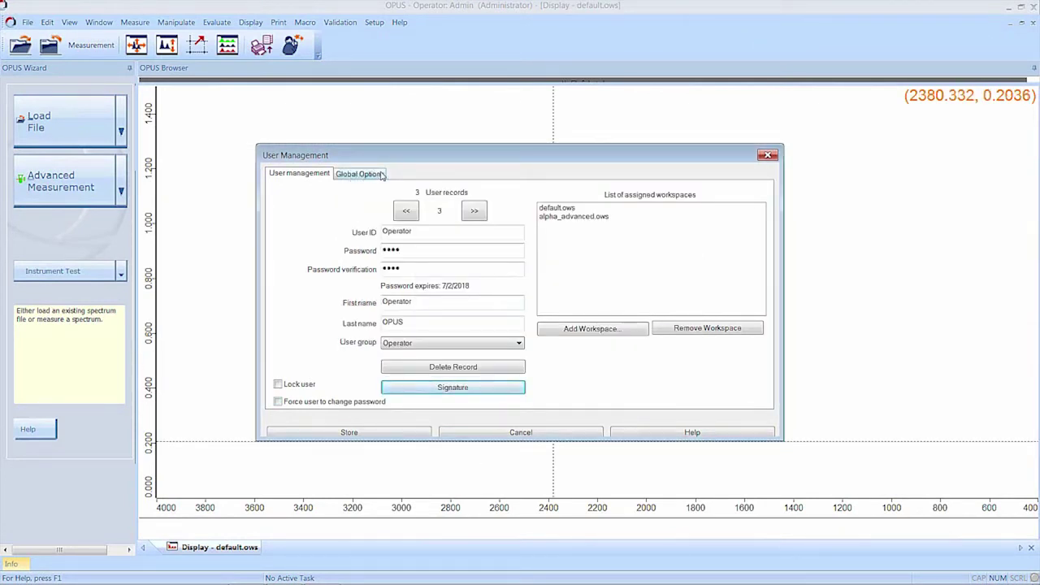
left_click(379, 174)
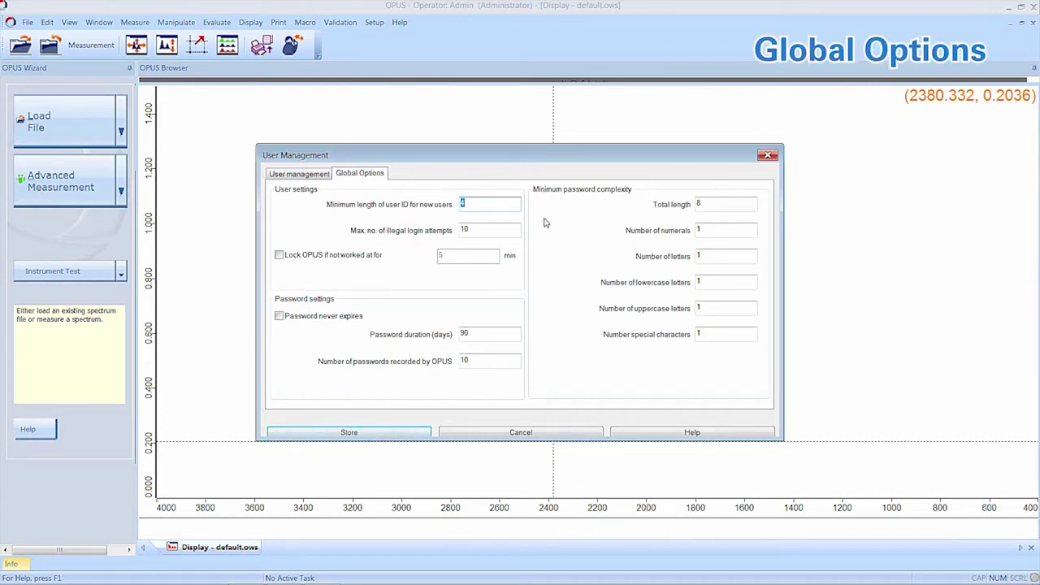
left_click(498, 202)
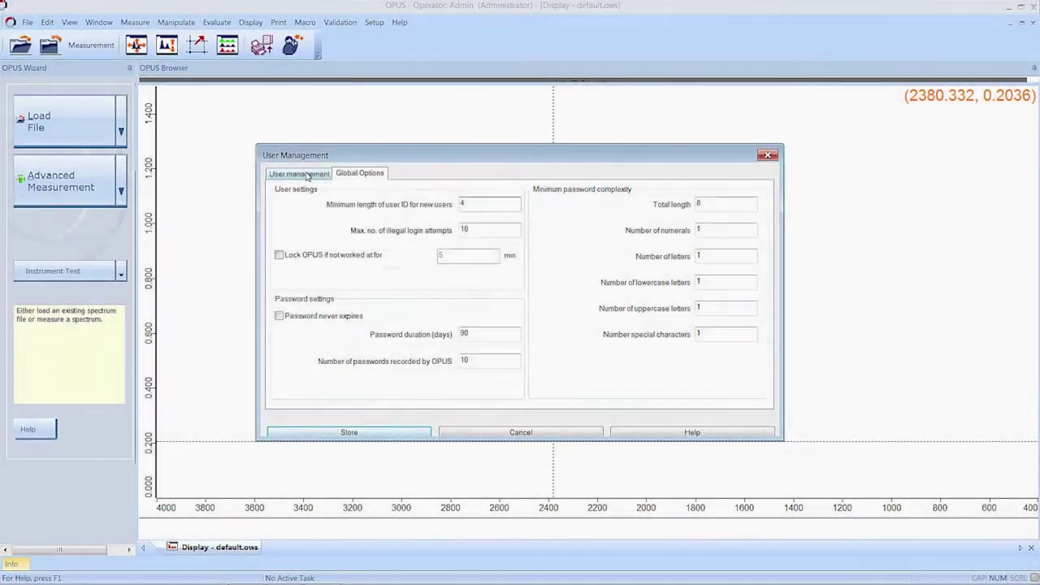
left_click(301, 174)
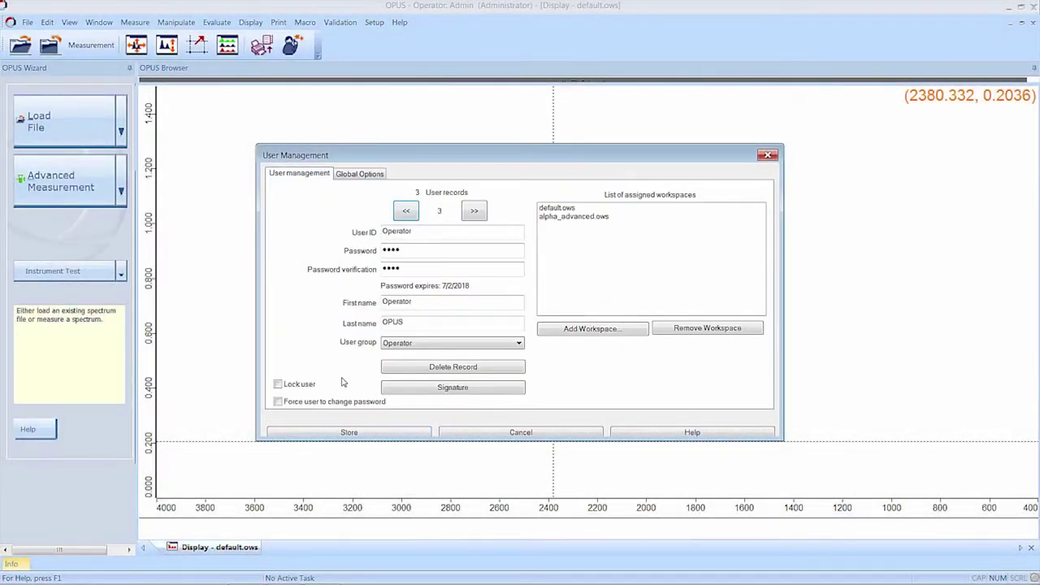
Step: Give the LabManager user the last name OPUS
left_click(408, 211)
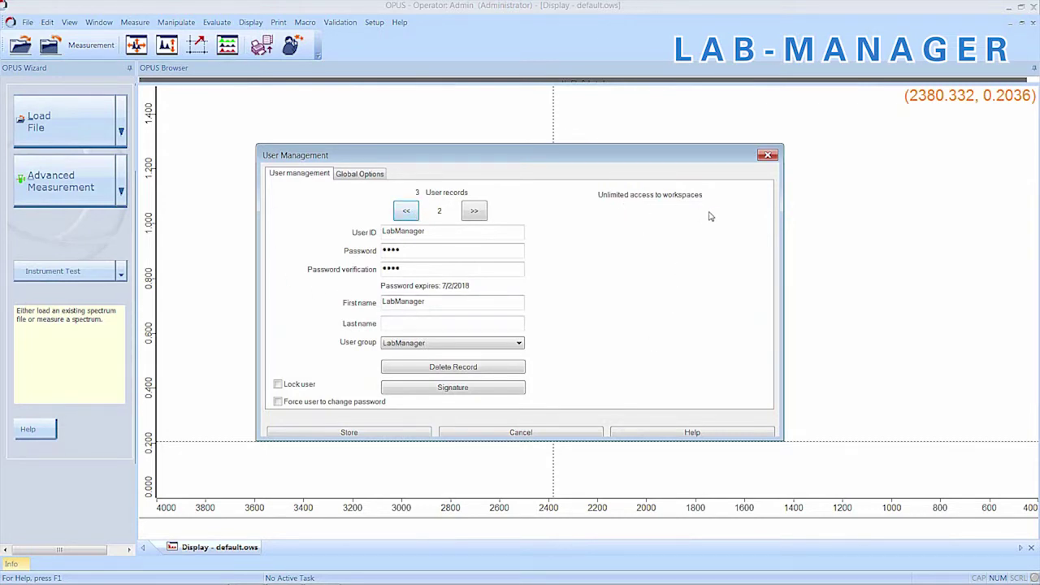
left_click(466, 326)
type("OPUS")
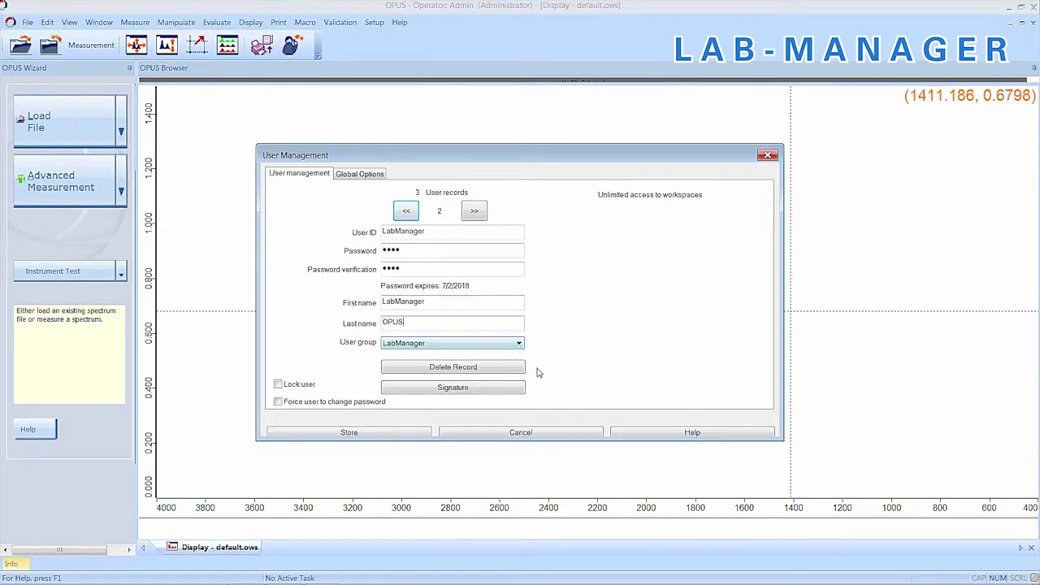
Step: Define LabManager signature meanings 'Release and lock', 'Release' and 'Second Review'
left_click(513, 392)
left_click(527, 330)
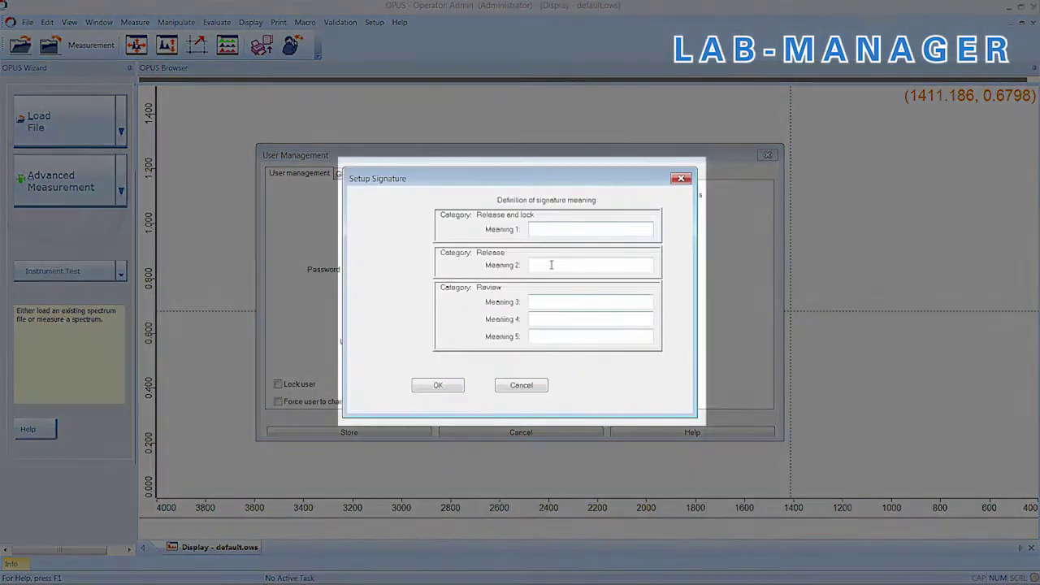
type("Release and lock")
key("Tab")
type("Re")
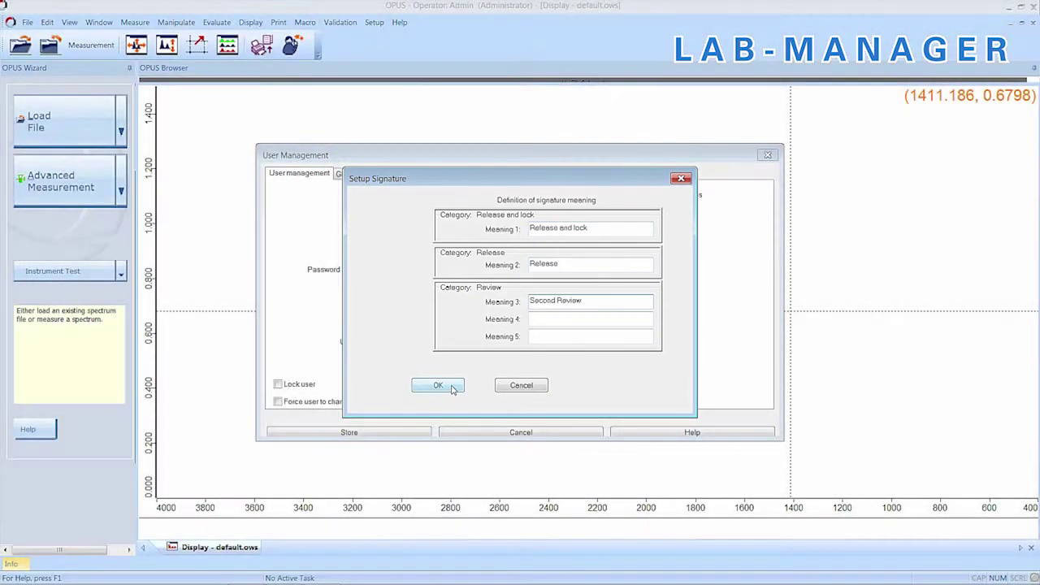
left_click(450, 387)
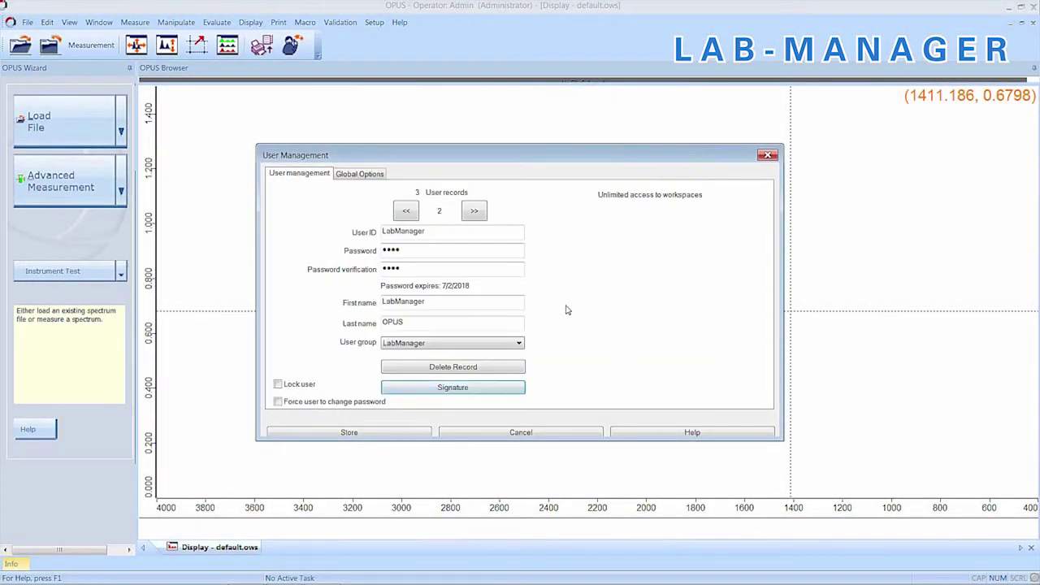
Step: Switch LabManager's group to Administrator and back, then move to Admin, discarding the change
left_click(498, 345)
left_click(484, 353)
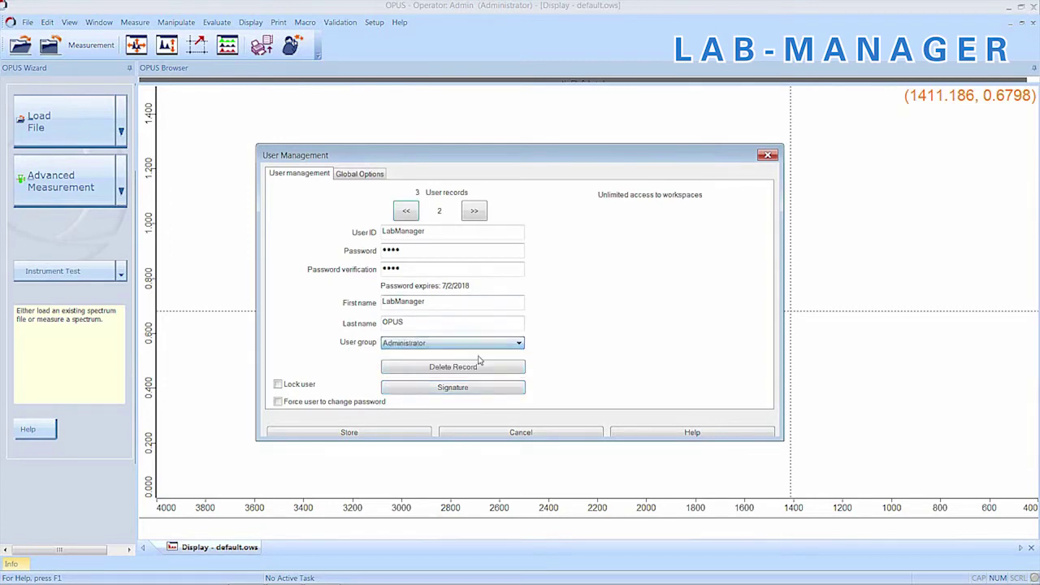
left_click(504, 343)
left_click(483, 363)
left_click(406, 211)
left_click(578, 327)
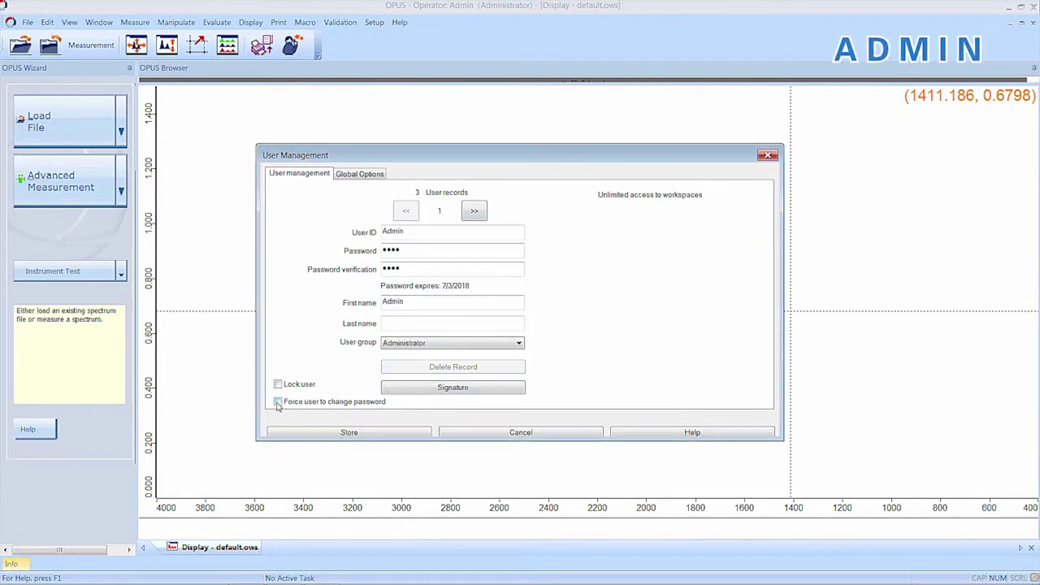
Step: Store the user records, log in as Admin, and set and verify a new password
left_click(396, 432)
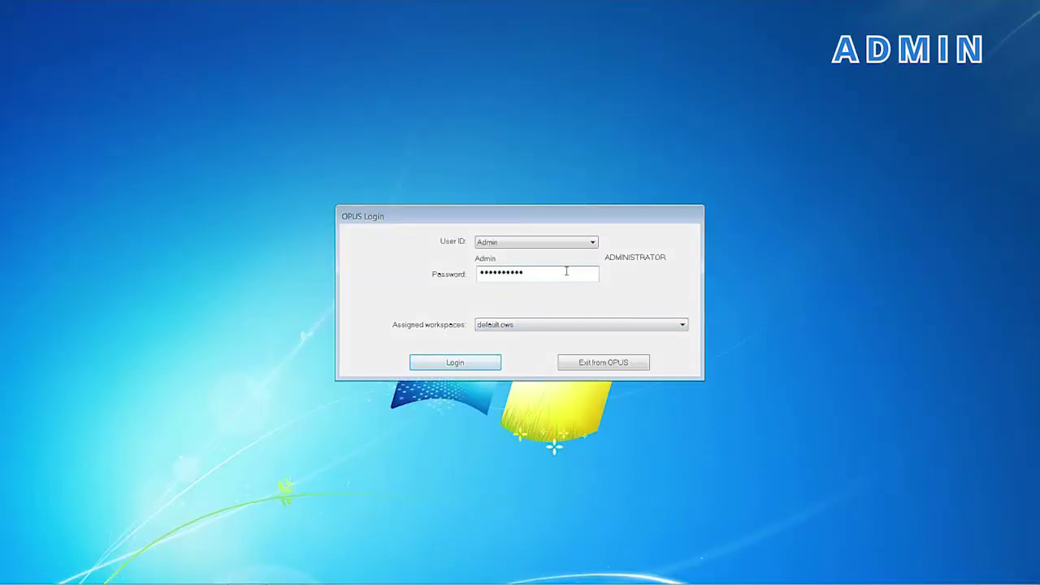
key("Return")
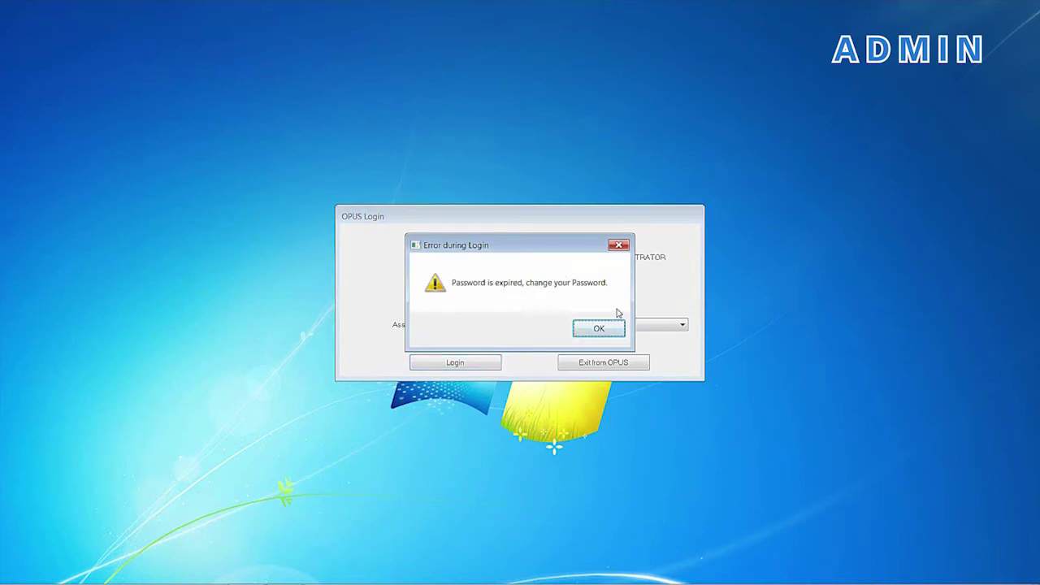
left_click(602, 326)
type("************")
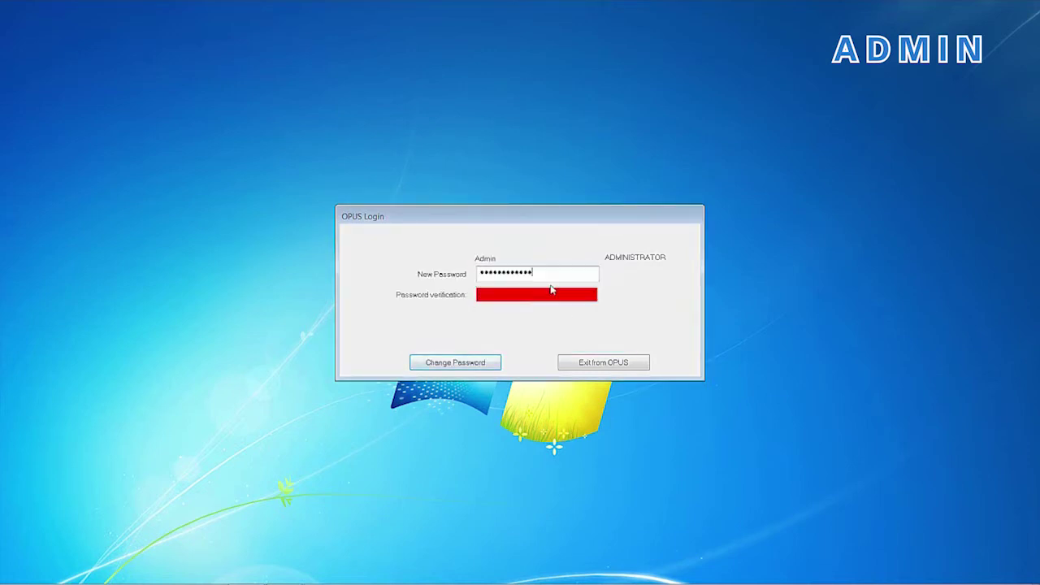
key("Tab")
type("************")
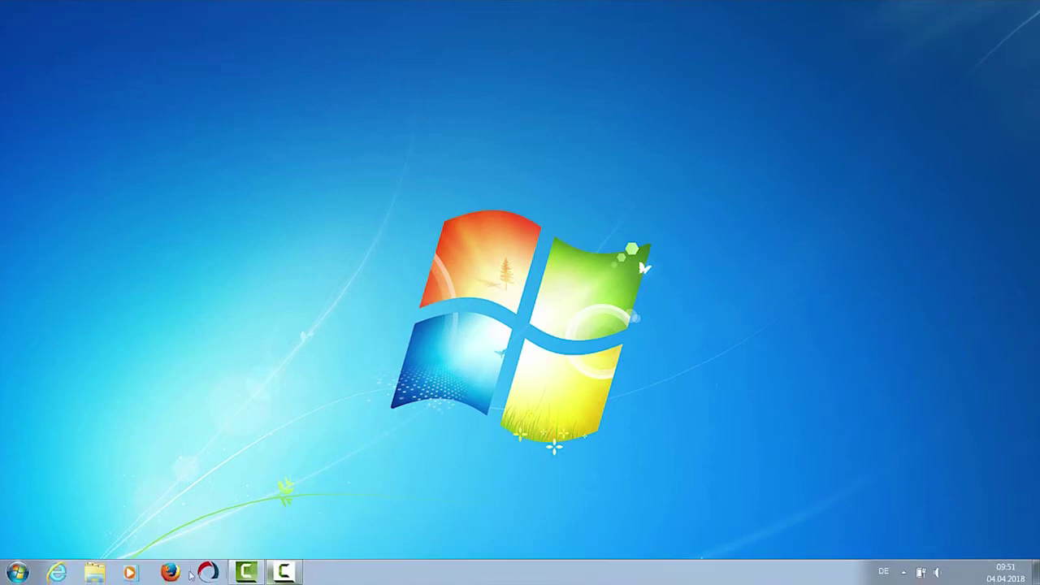
Step: Browse to Documents > Bruker > OPUS_8.0.19 in Windows Explorer
left_click(103, 575)
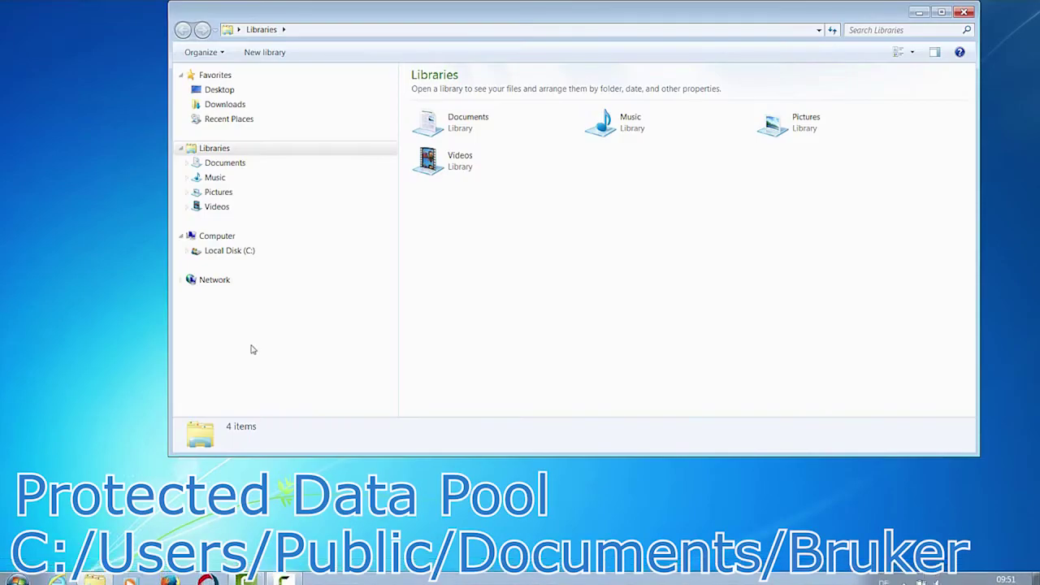
left_click(241, 167)
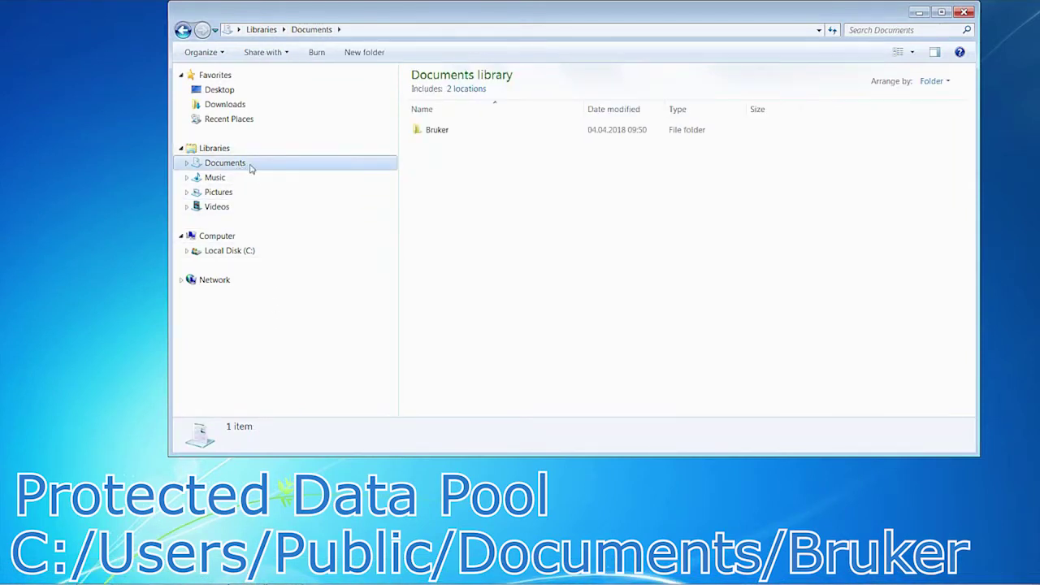
double_click(438, 132)
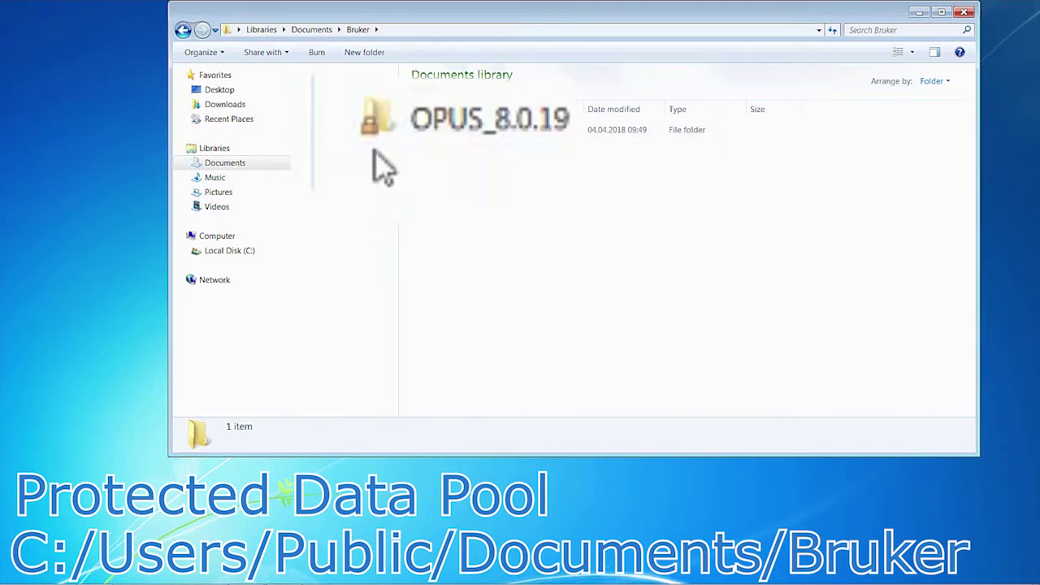
double_click(465, 136)
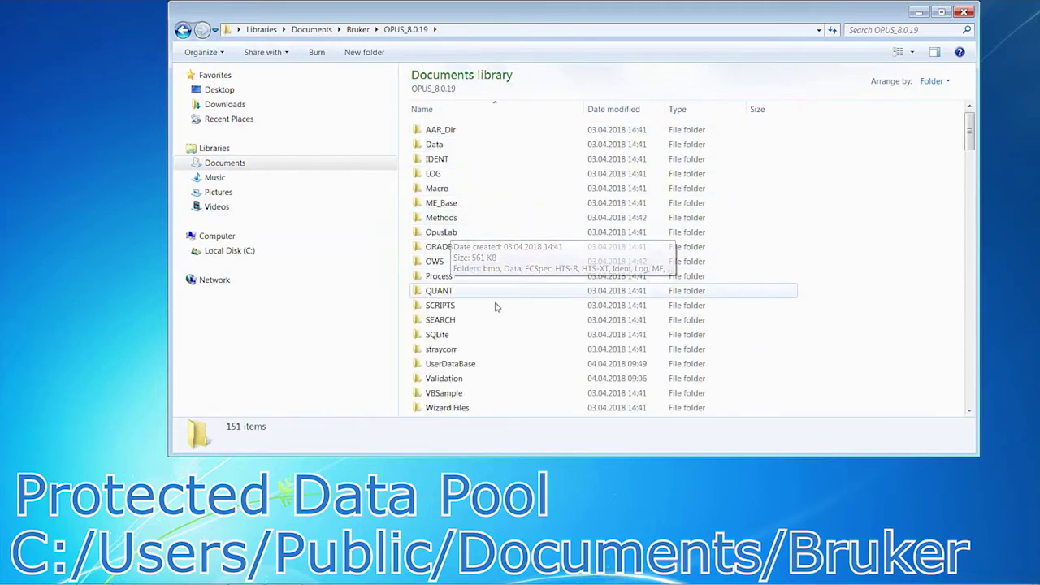
scroll(507, 310, "down", 3)
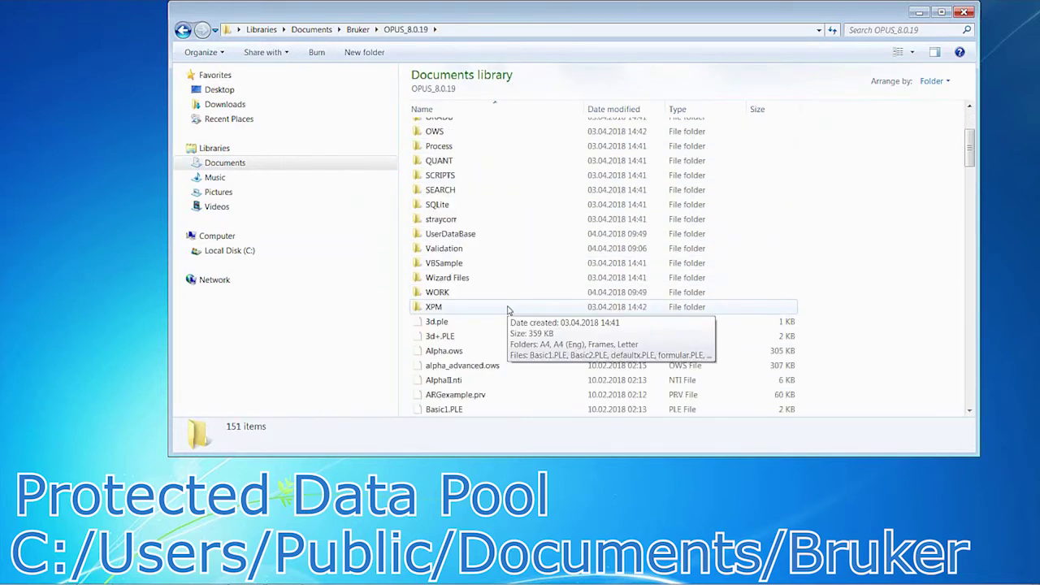
scroll(529, 317, "down", 1)
Step: Try deleting alpha_advanced.ows and skip at File Access Denied, leaving it in place
left_click(493, 322)
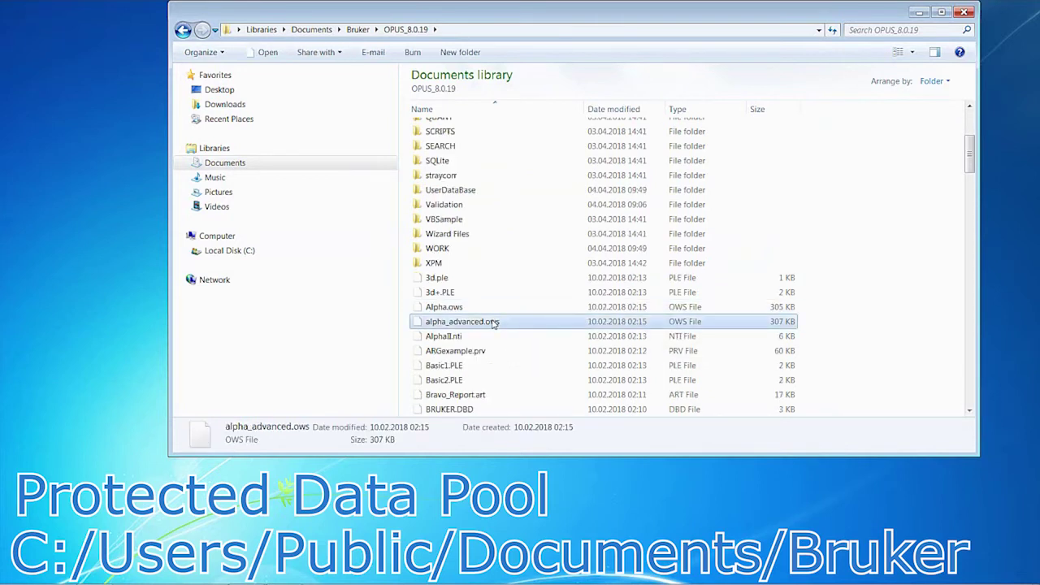
scroll(494, 323, "up", 1)
right_click(502, 338)
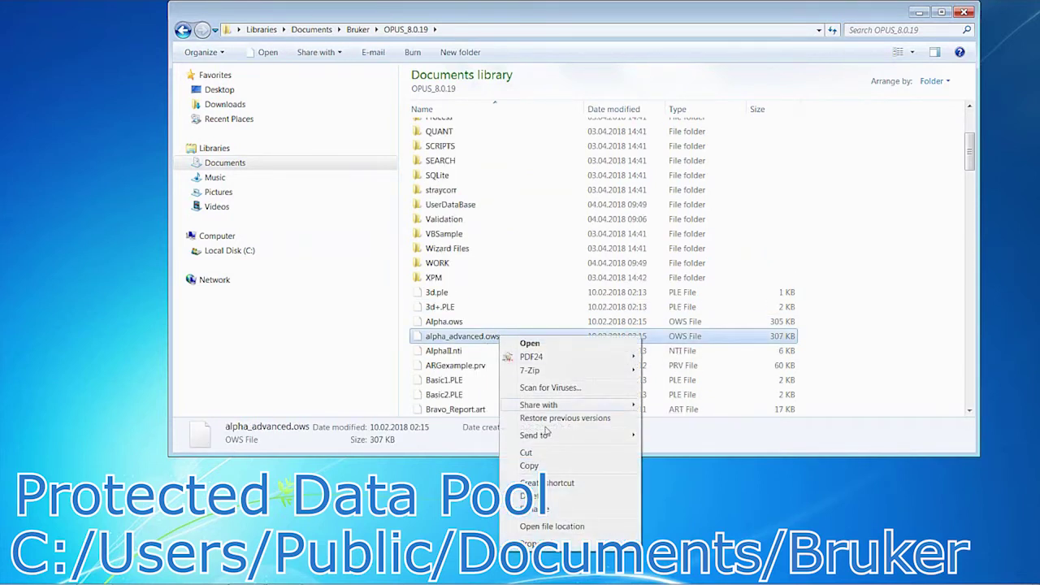
left_click(559, 497)
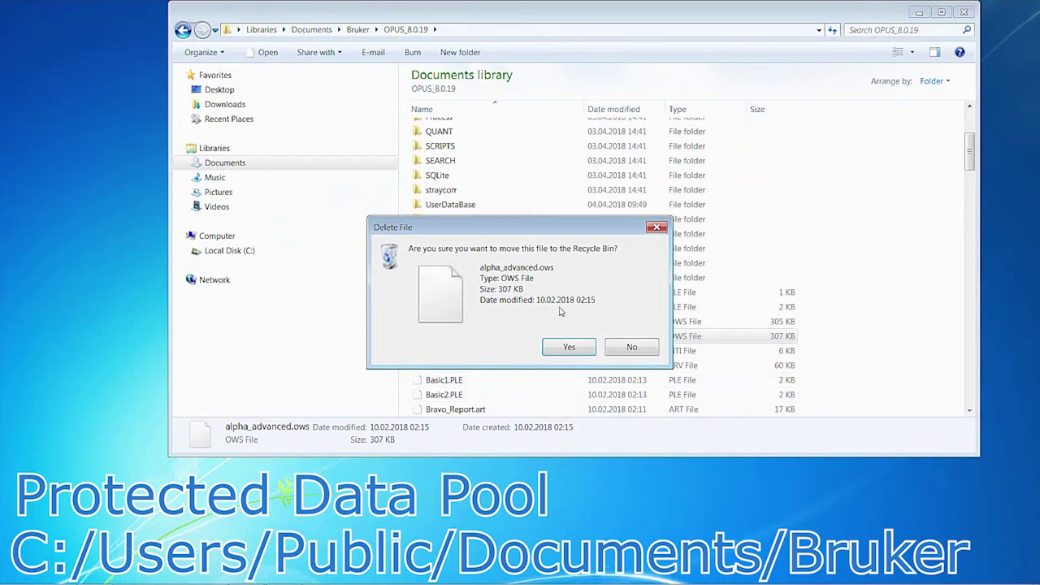
left_click(572, 348)
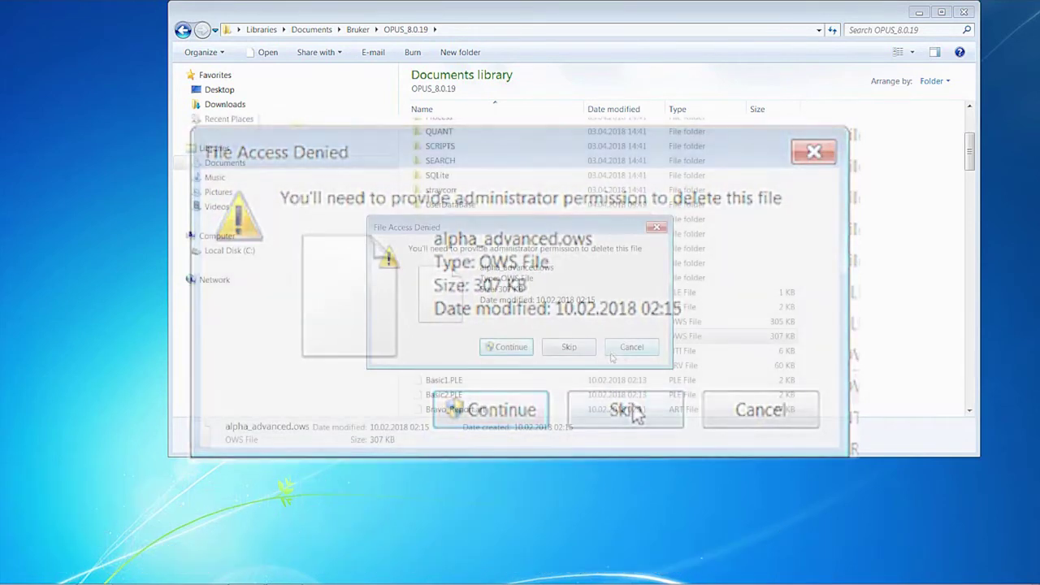
left_click(628, 350)
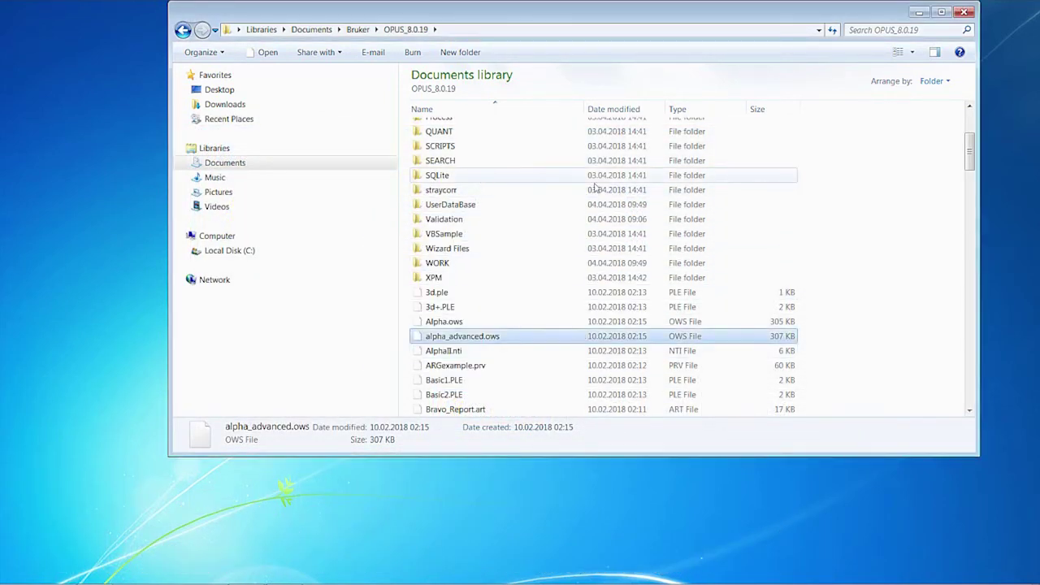
left_click(886, 205)
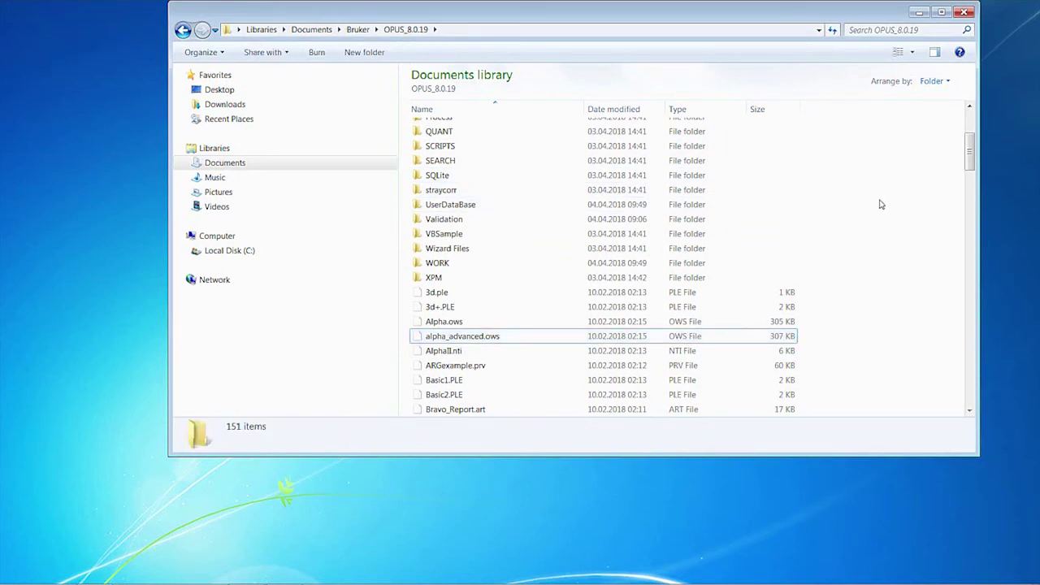
scroll(802, 238, "up", 4)
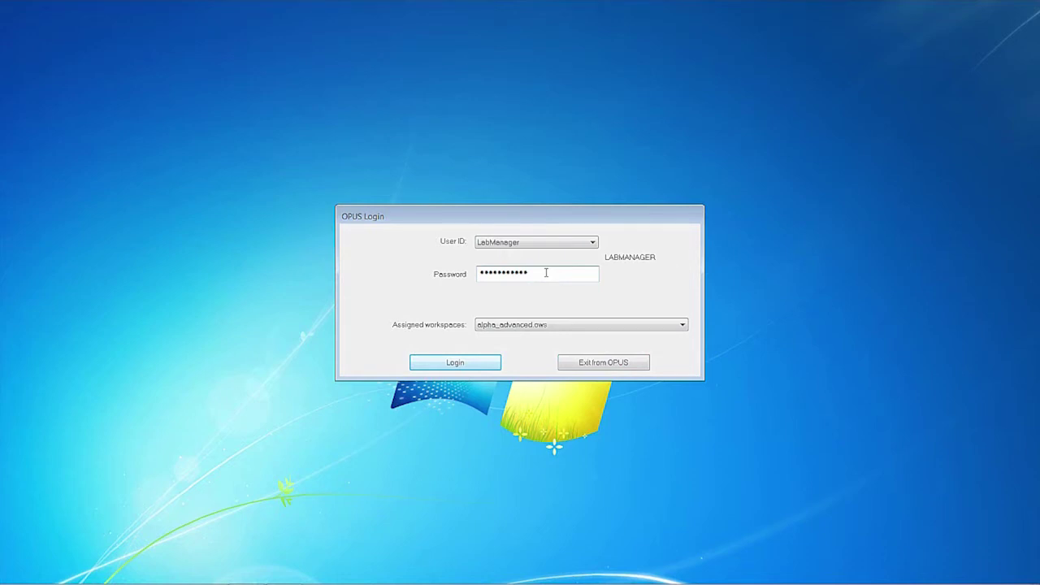
Step: Log in as LabManager and add Advanced Measurement and Setup Measurement Parameters to the toolbar
key("Return")
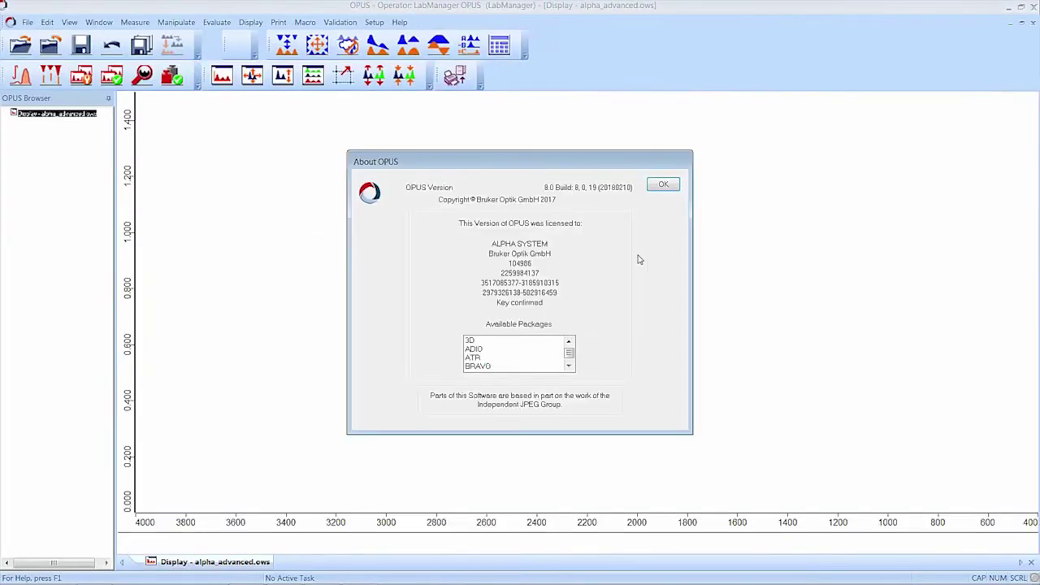
left_click(665, 186)
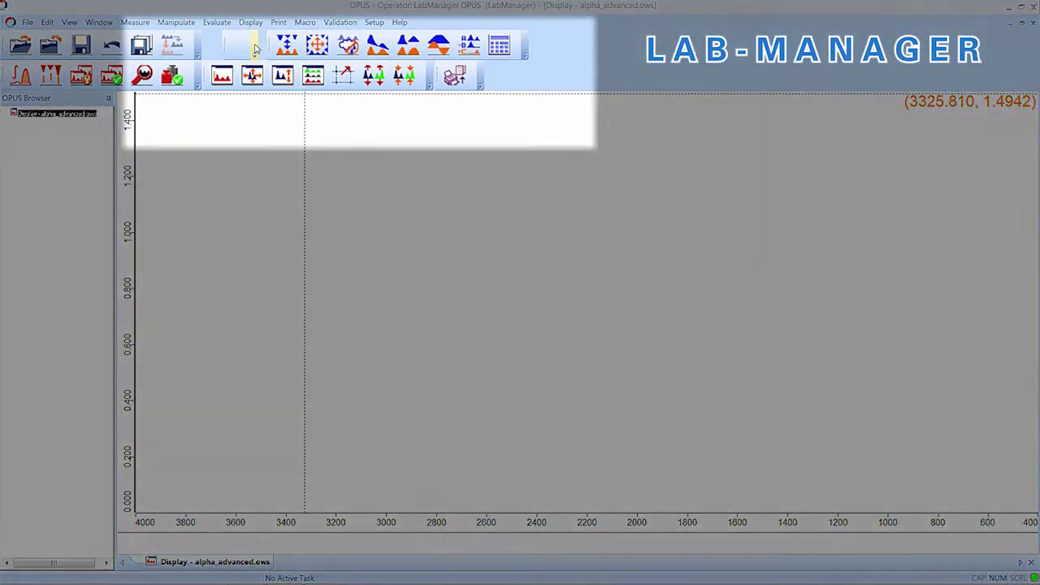
left_click(255, 51)
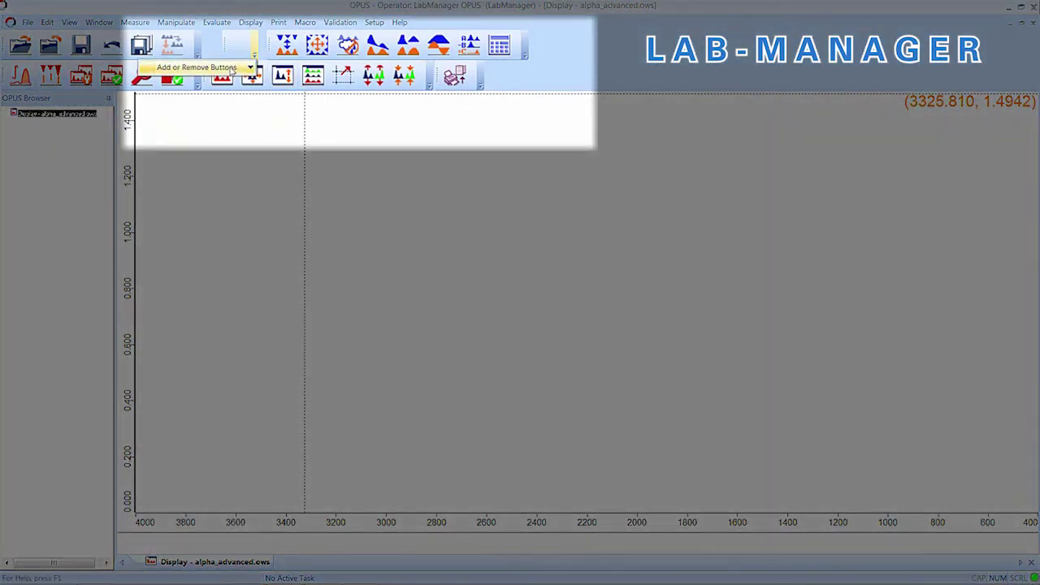
mouse_move(232, 67)
mouse_move(289, 83)
left_click(406, 84)
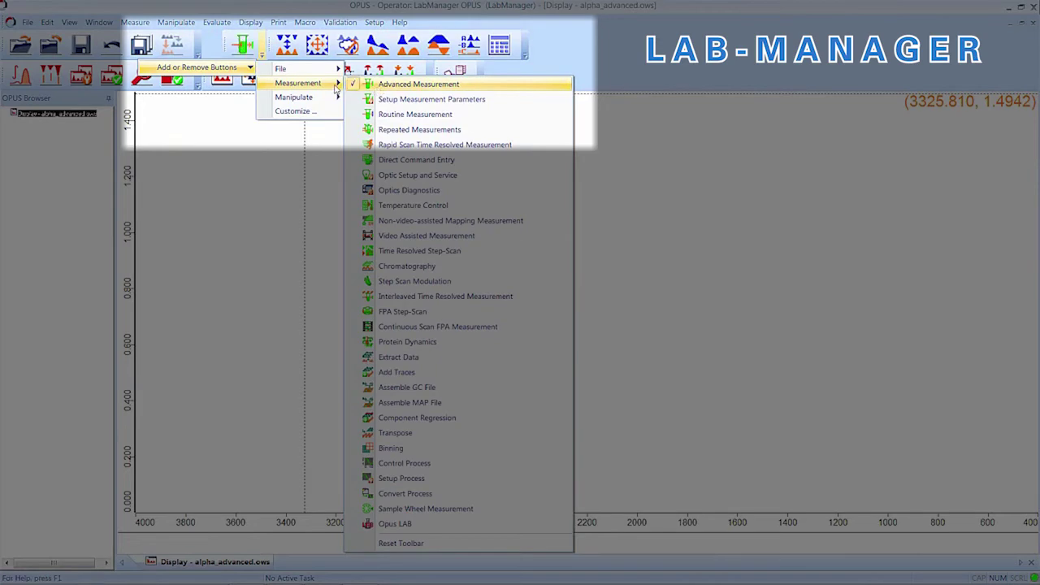
left_click(512, 101)
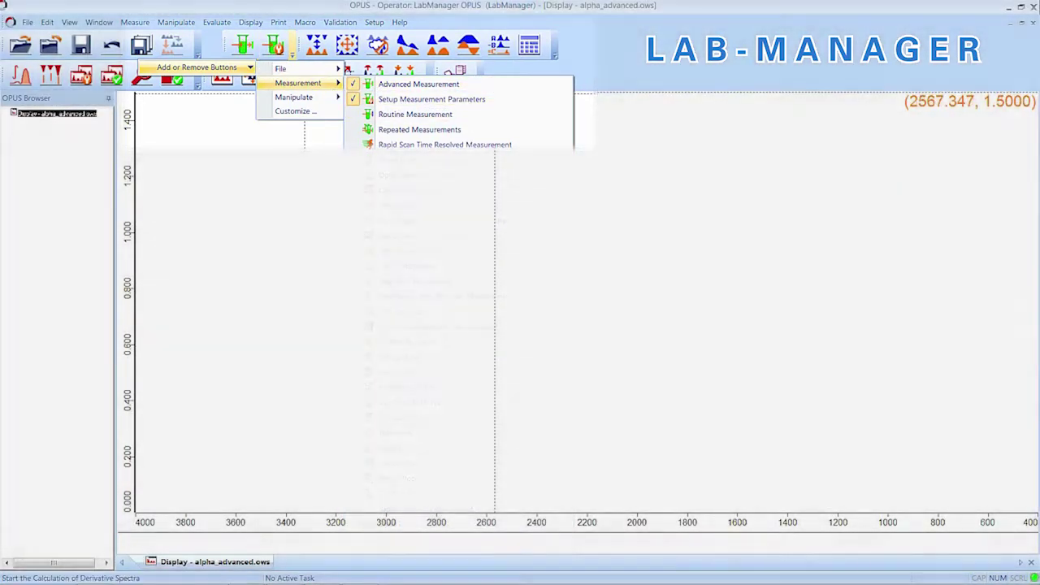
Step: Add View global audit trails, Methods - Add Signature/Show History and Add Signature to the toolbar
left_click(374, 22)
left_click(399, 53)
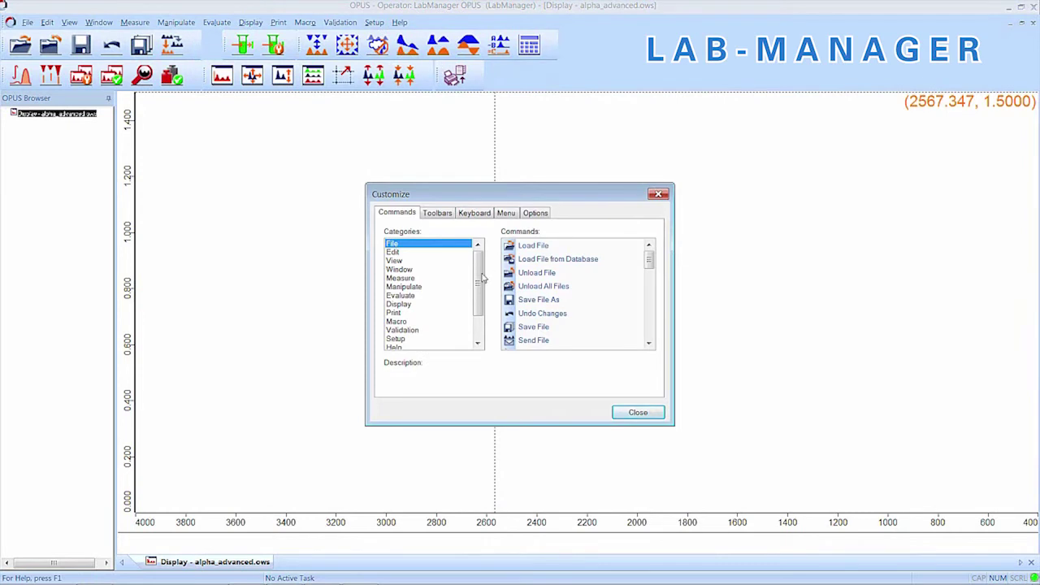
left_click(425, 330)
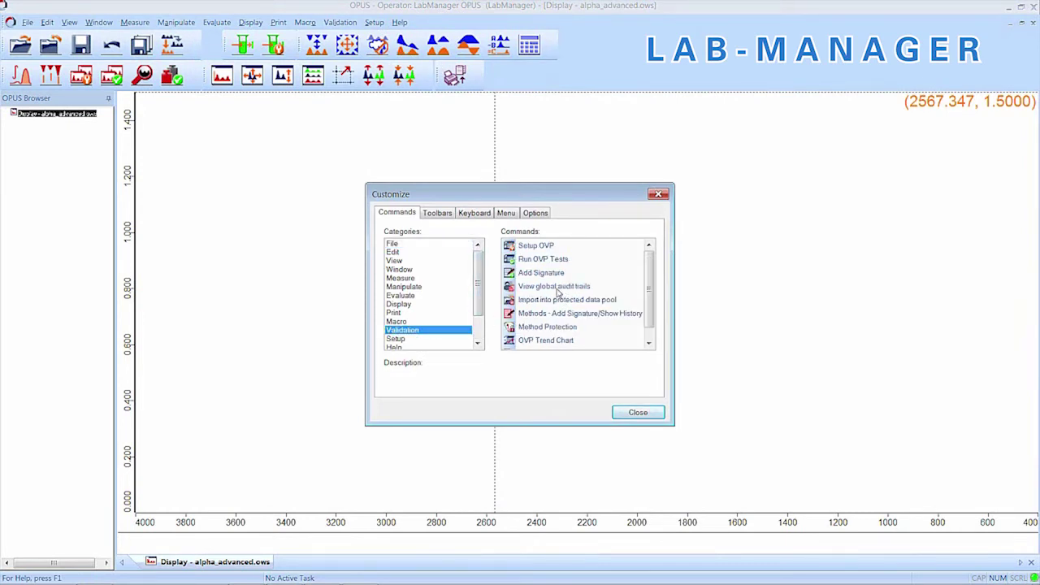
left_click_drag(558, 293, 481, 77)
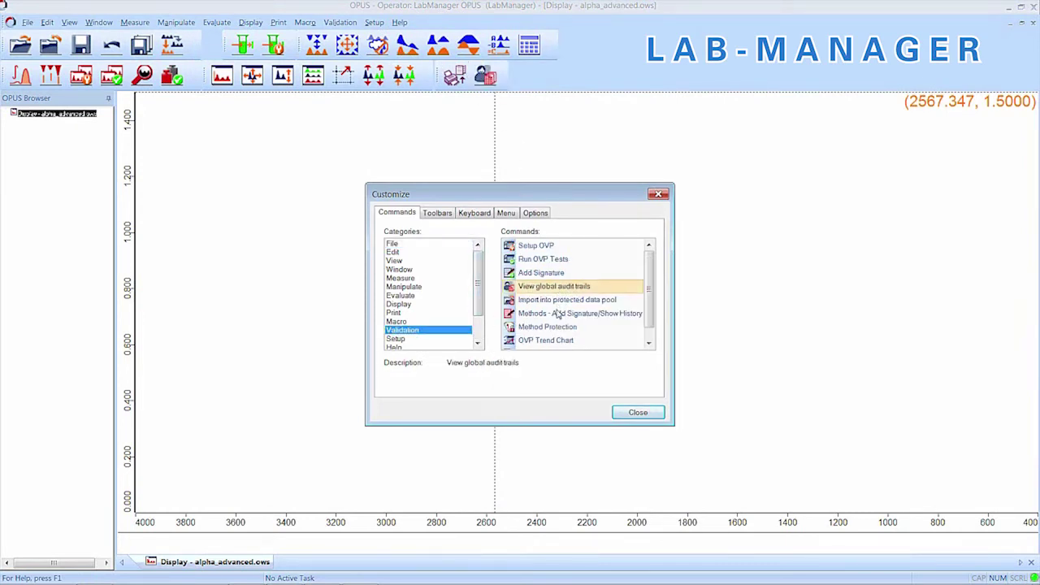
mouse_move(558, 317)
left_mouse_down()
mouse_move(501, 91)
mouse_move(516, 77)
left_mouse_up()
mouse_move(551, 273)
left_mouse_down()
mouse_move(530, 89)
mouse_move(547, 76)
left_mouse_up()
left_click(638, 413)
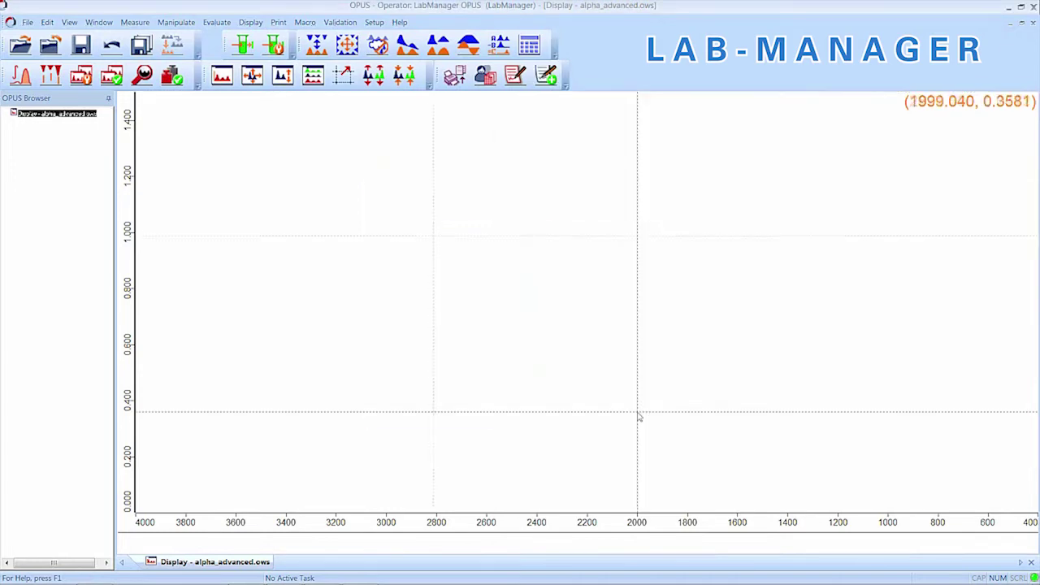
left_click(351, 22)
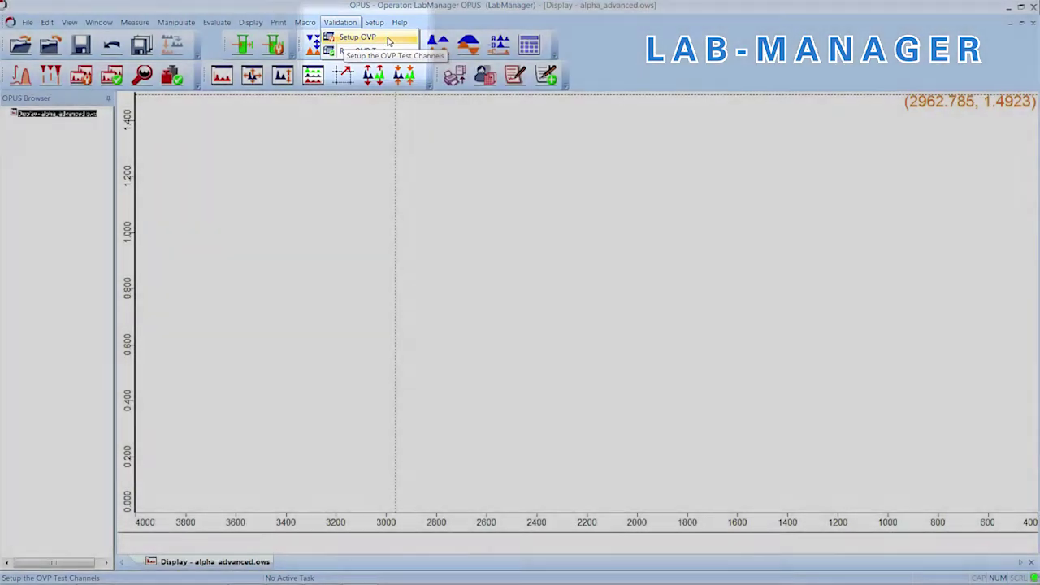
Step: In Setup OVP, schedule PQ every 2 days and OQ every 7 days
left_click(377, 44)
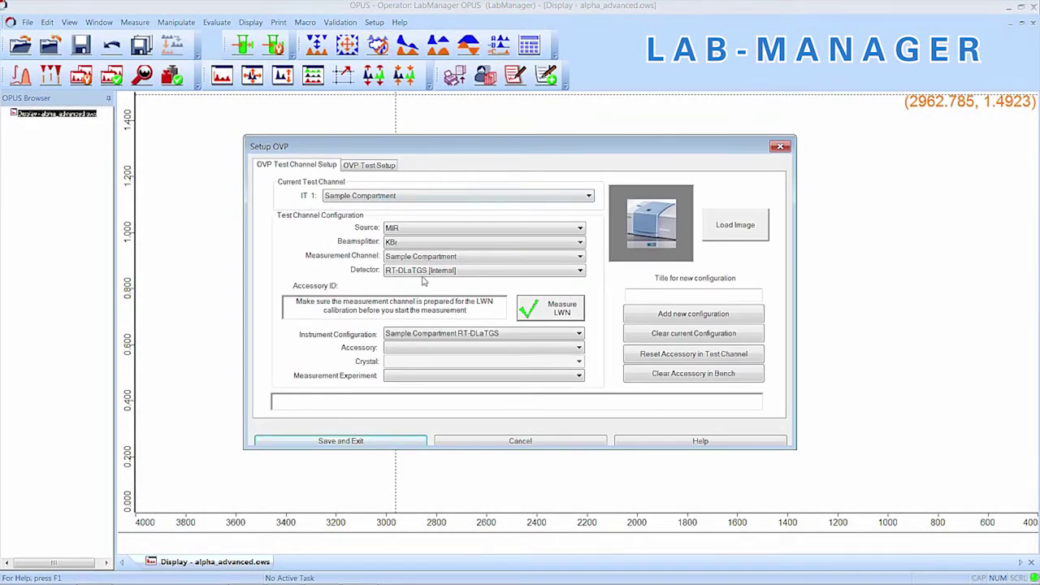
left_click(375, 167)
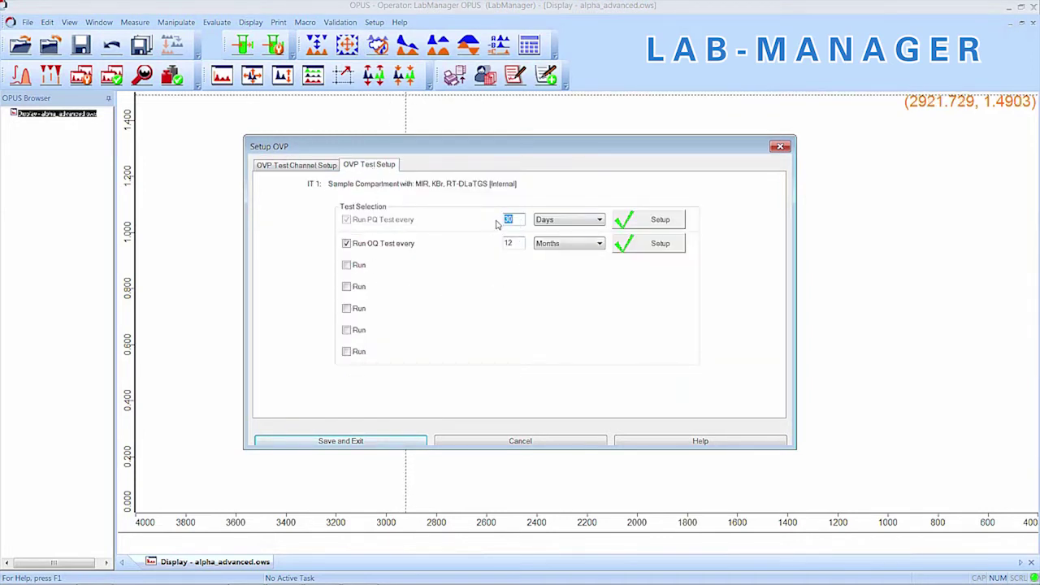
type("2")
key("Tab")
type("7")
key("Tab")
key("d")
Step: Add a third run with PHEUR 2224 (MIR) as a PQ Test, then save and exit
left_click(350, 267)
left_click(483, 265)
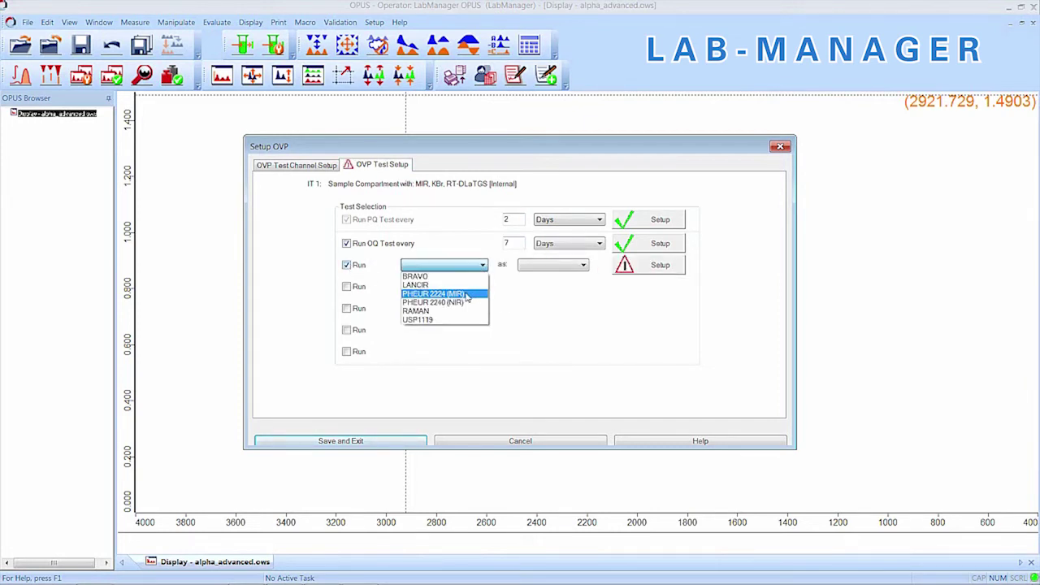
left_click(468, 295)
left_click(552, 265)
left_click(545, 276)
left_click(648, 265)
left_click(458, 451)
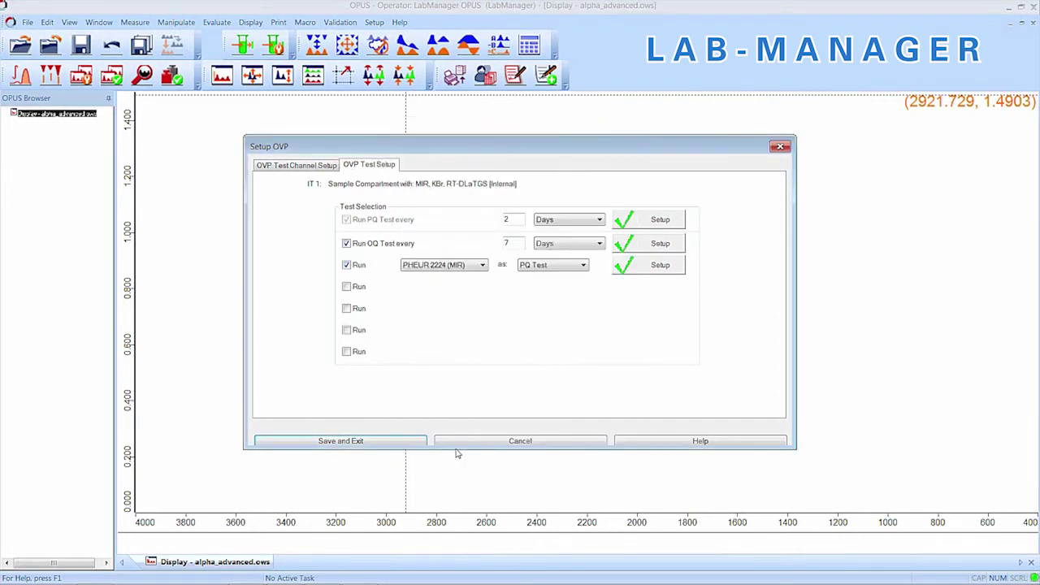
left_click(395, 444)
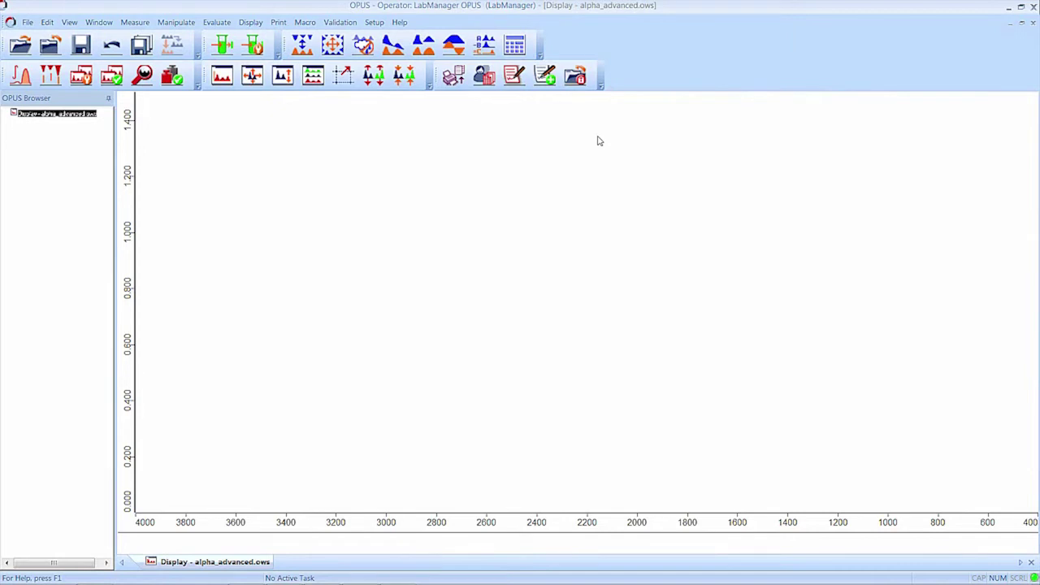
Step: Start a protected data pool import with ATR_Di_old_computer.XPM from the removable disk as source
left_click(577, 76)
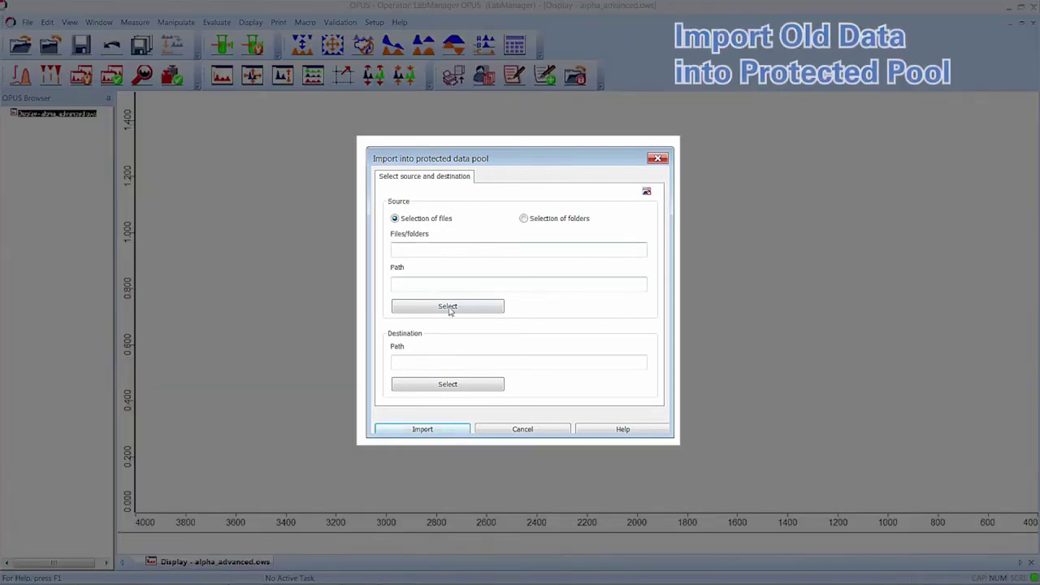
left_click(447, 307)
left_click(284, 308)
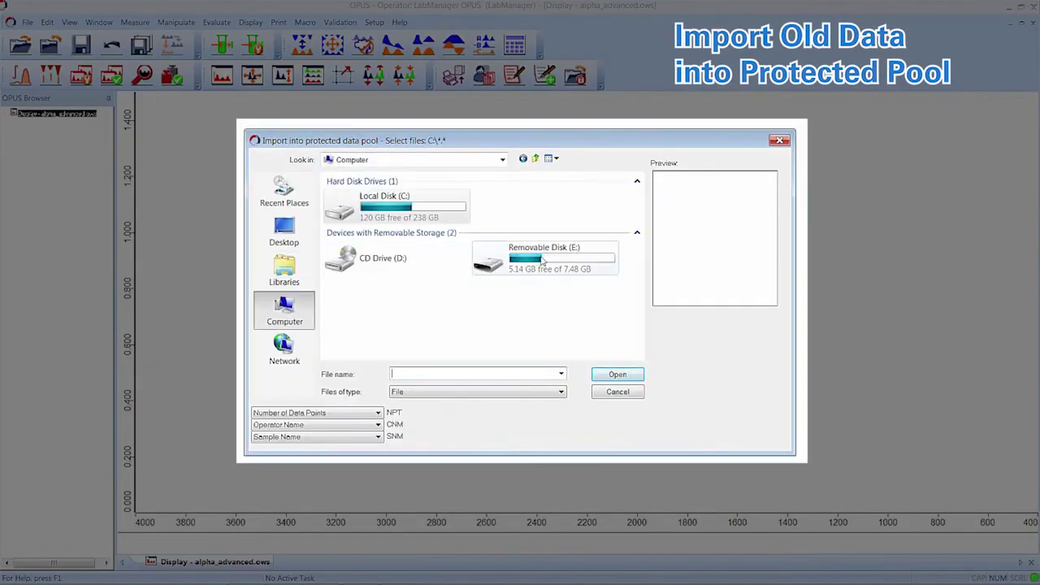
left_click(544, 258)
double_click(545, 258)
left_click(390, 206)
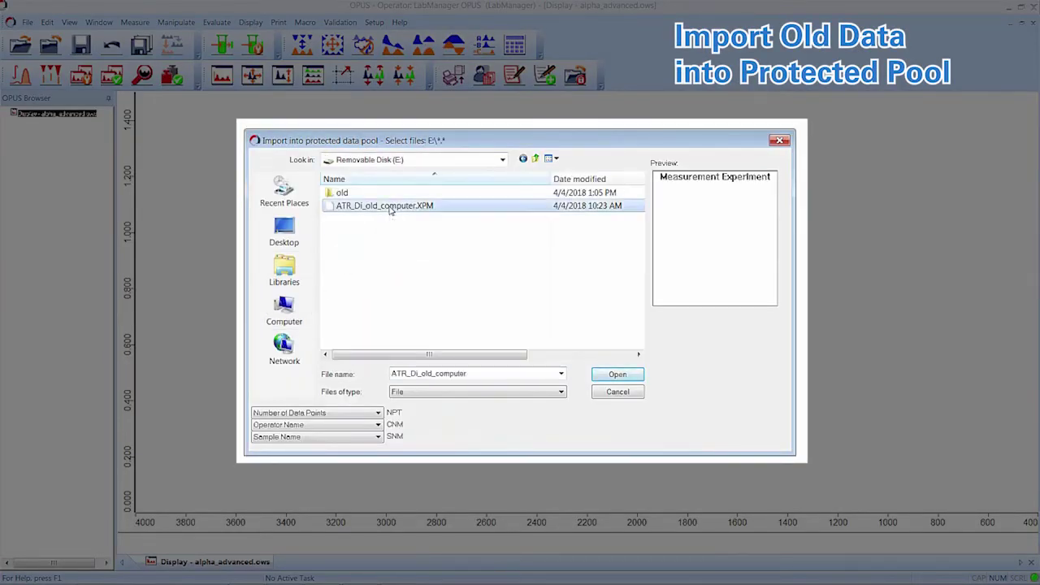
left_click(618, 374)
Step: Choose the pool's XPM folder as the import destination
left_click(477, 388)
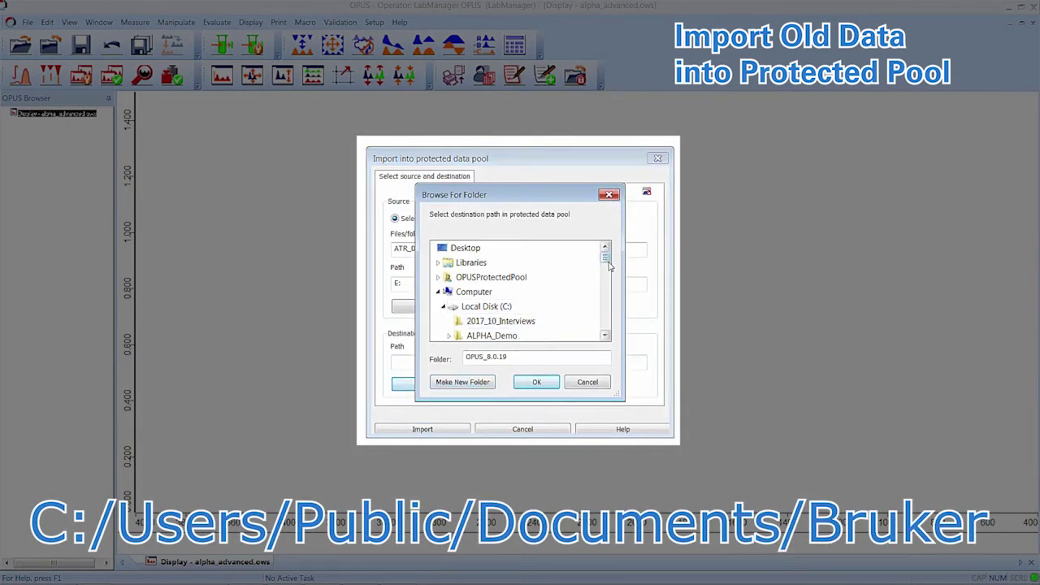
left_click_drag(608, 262, 600, 327)
left_click(502, 265)
left_click(537, 382)
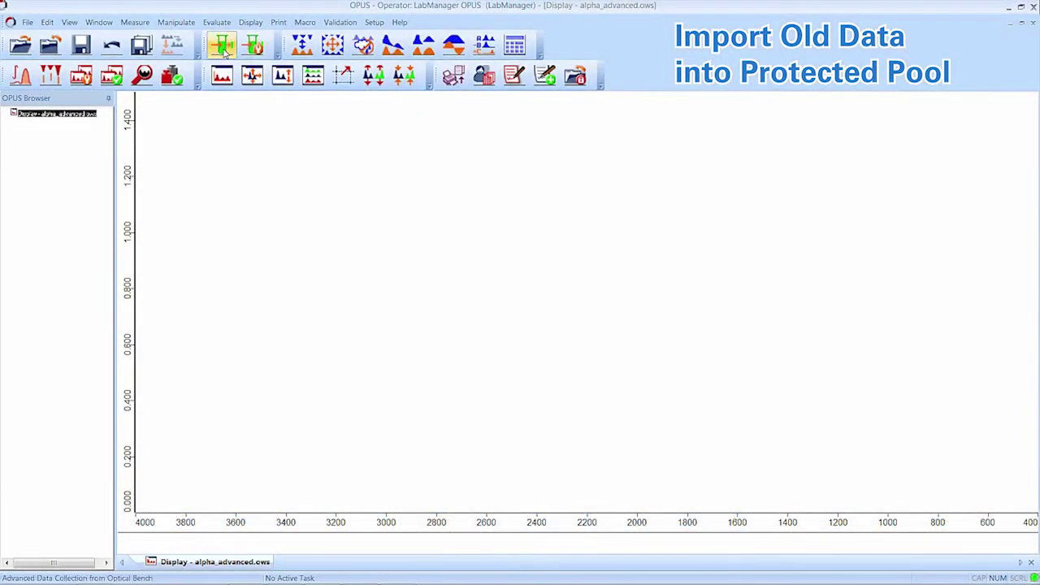
Step: Load the ATR_Di_old_computer.XPM experiment and attempt a background measurement, which is refused as unsigned
left_click(223, 47)
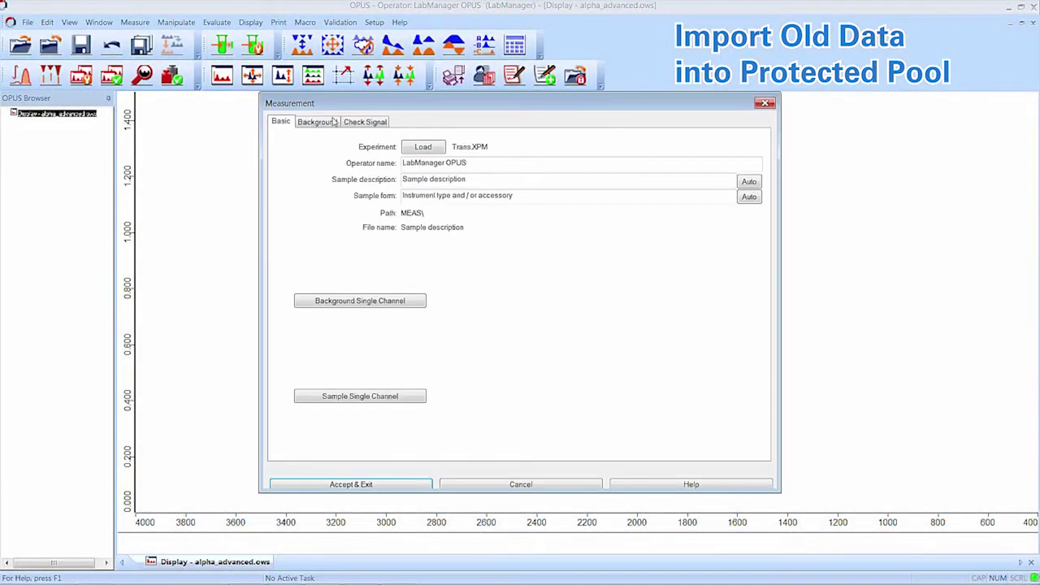
left_click(424, 147)
left_click(426, 233)
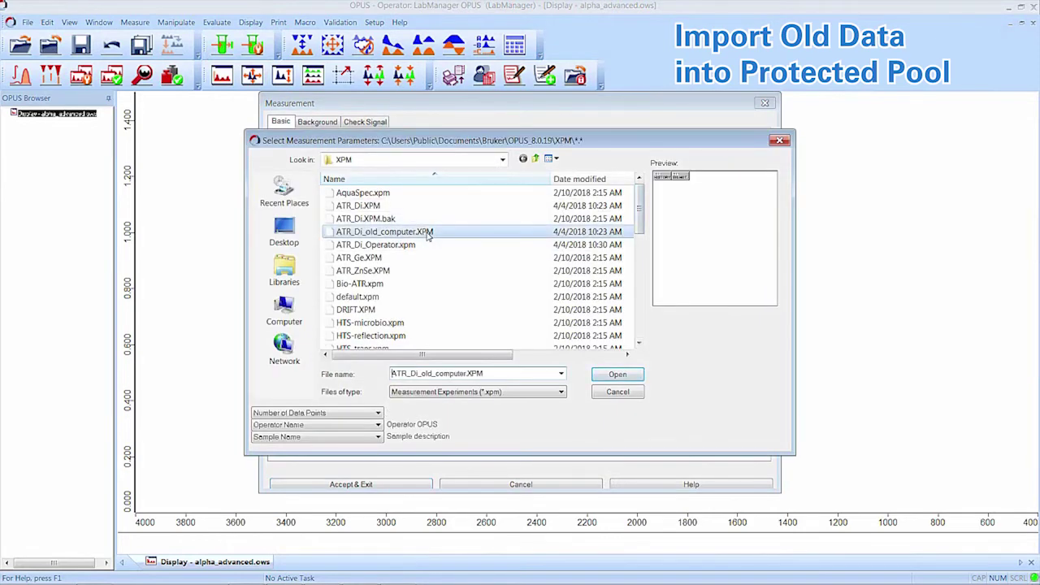
left_click(605, 378)
left_click(387, 308)
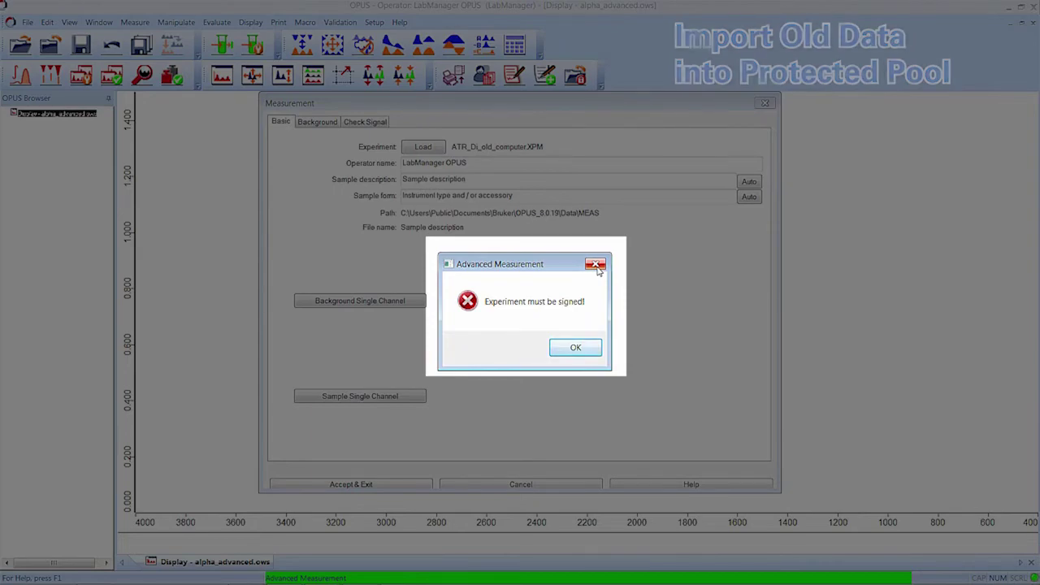
left_click(597, 268)
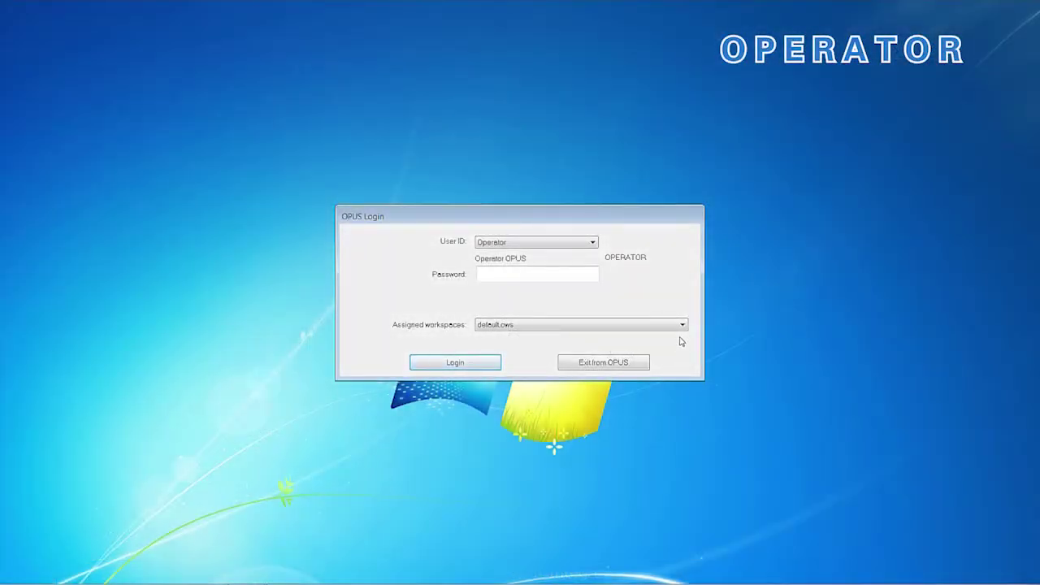
Step: Log in as Operator with the alpha_advanced.ows workspace and check the Validation menu
left_click(681, 326)
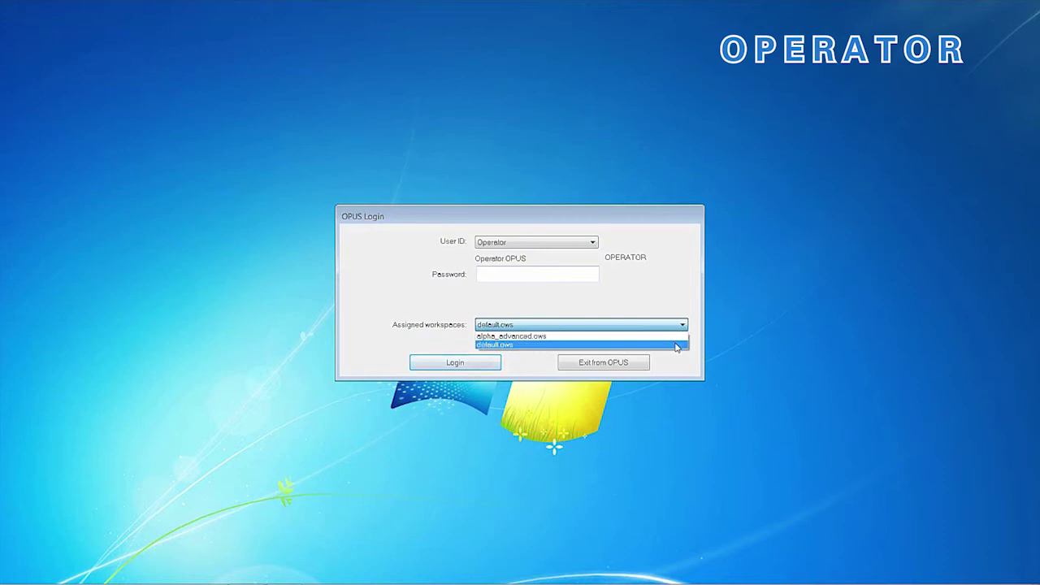
left_click(677, 337)
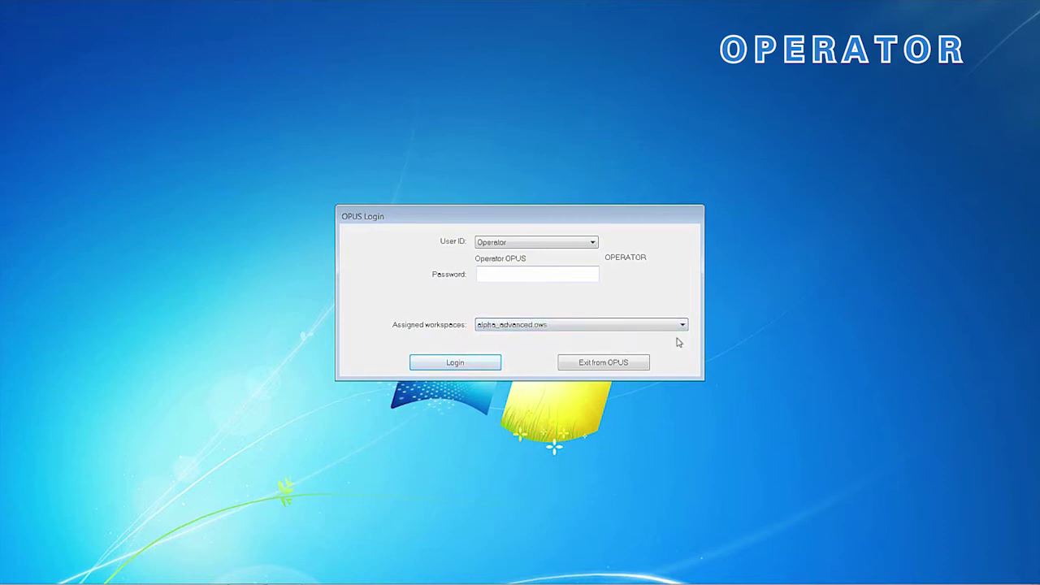
left_click(506, 276)
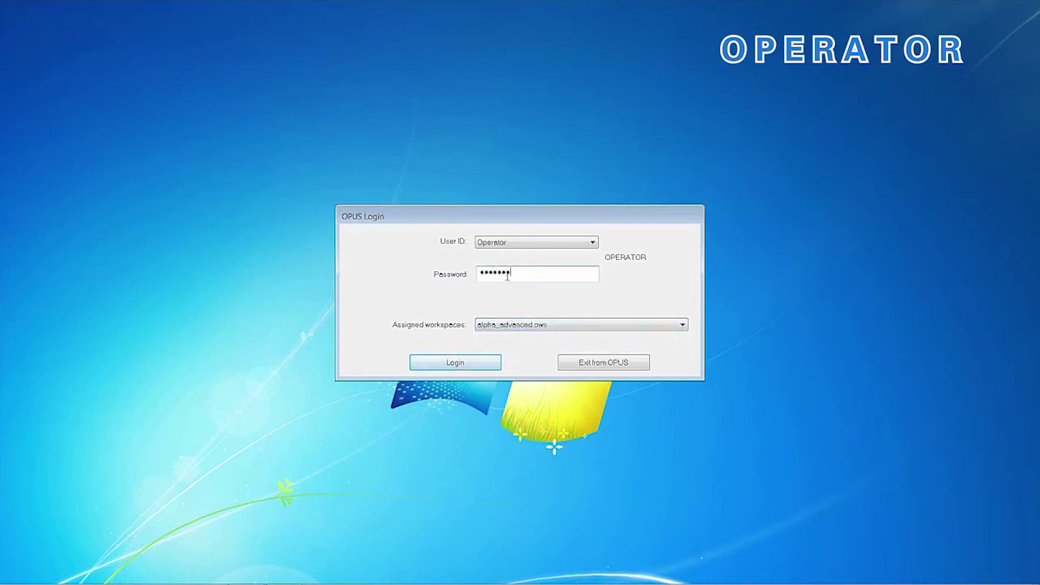
key("Return")
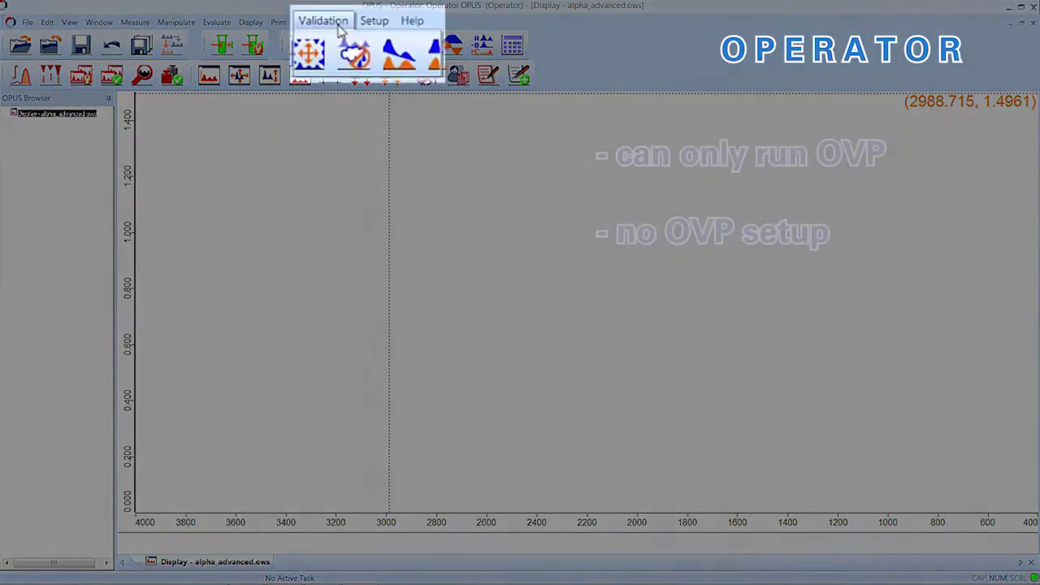
left_click(342, 27)
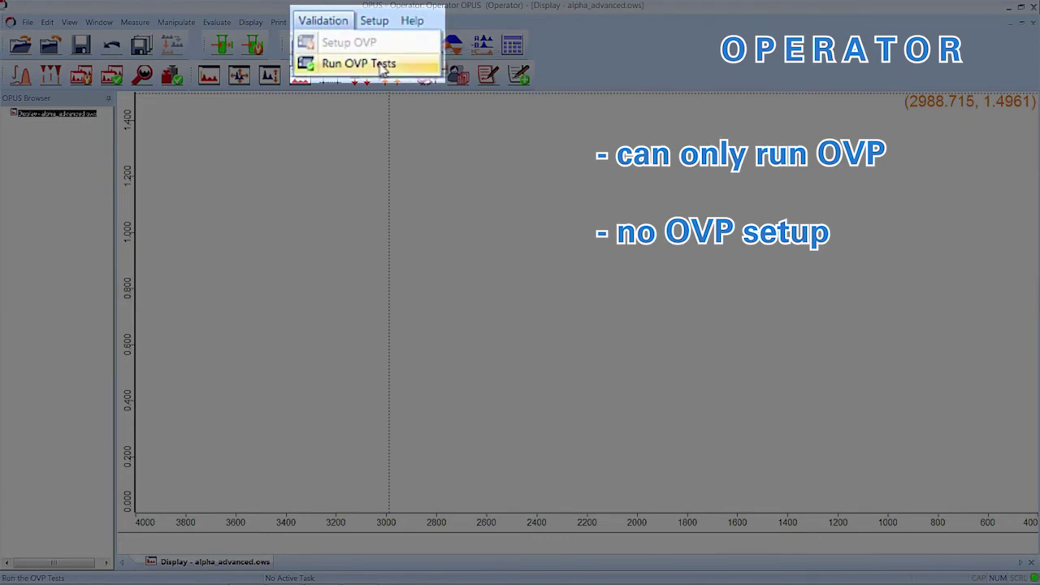
key("Escape")
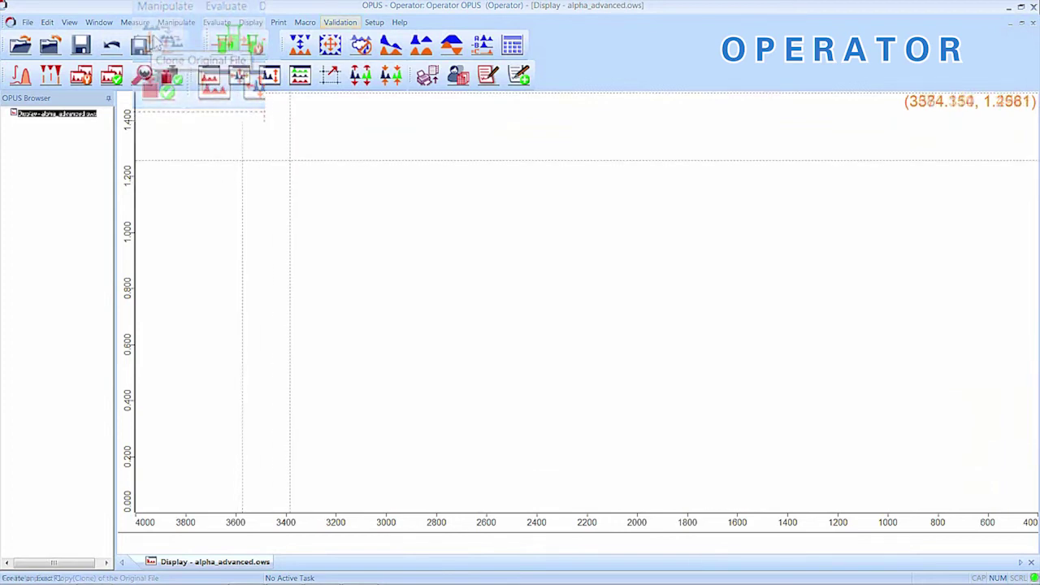
Step: Run background and then sample single-channel measurements from Advanced Data Collection
left_click(225, 47)
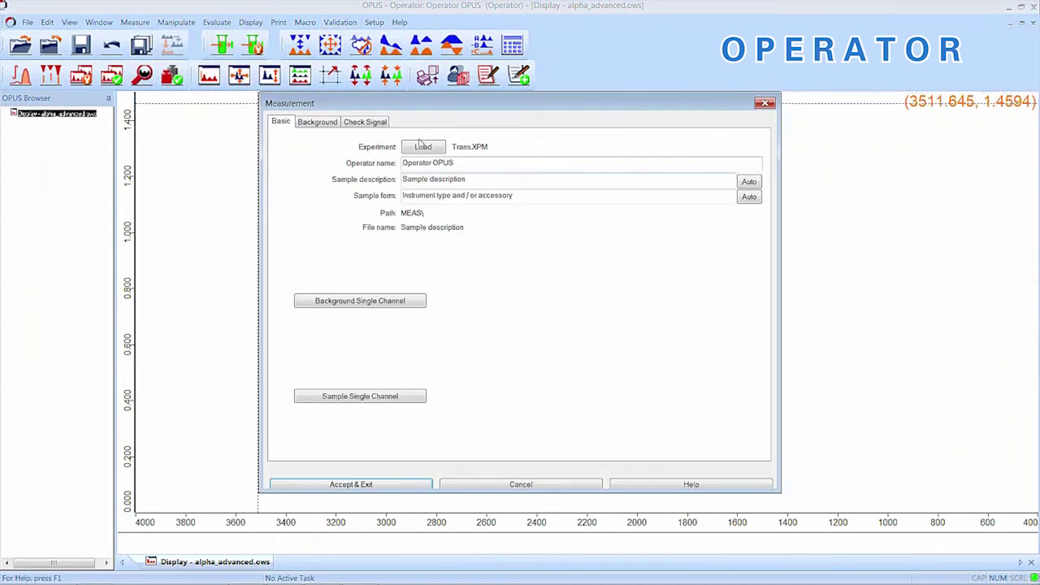
left_click(400, 302)
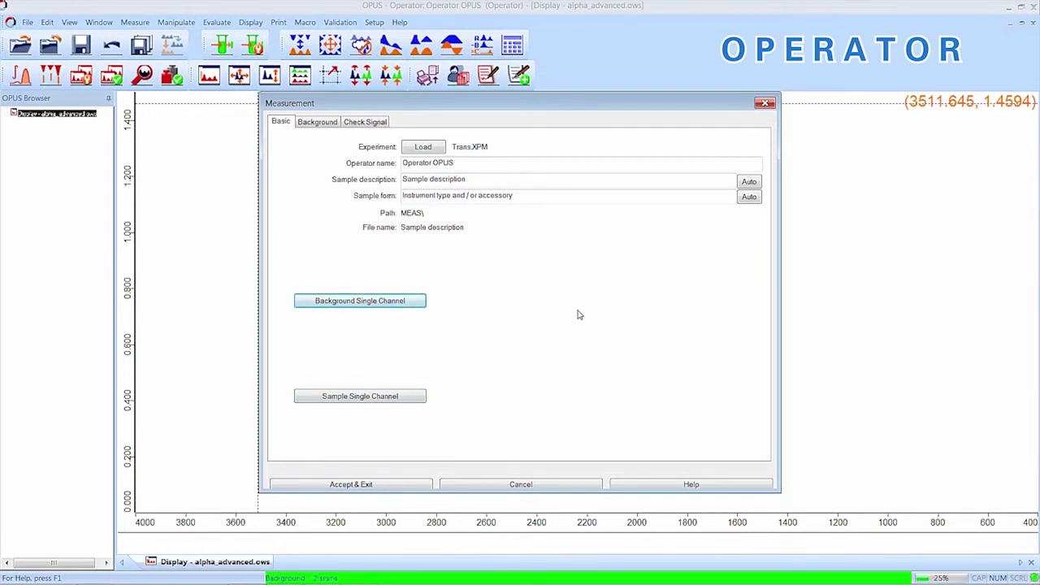
left_click(413, 397)
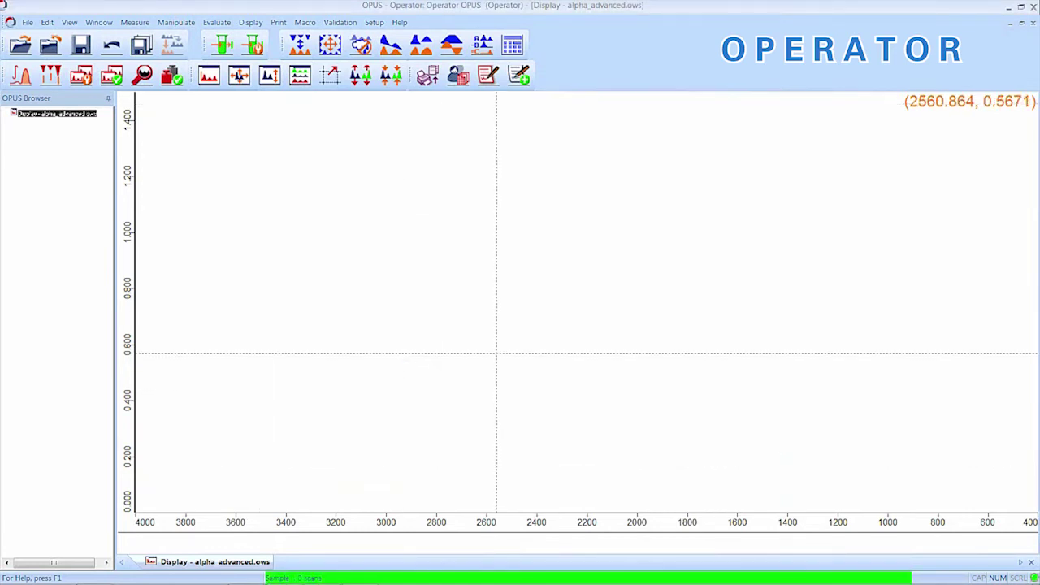
left_click(27, 21)
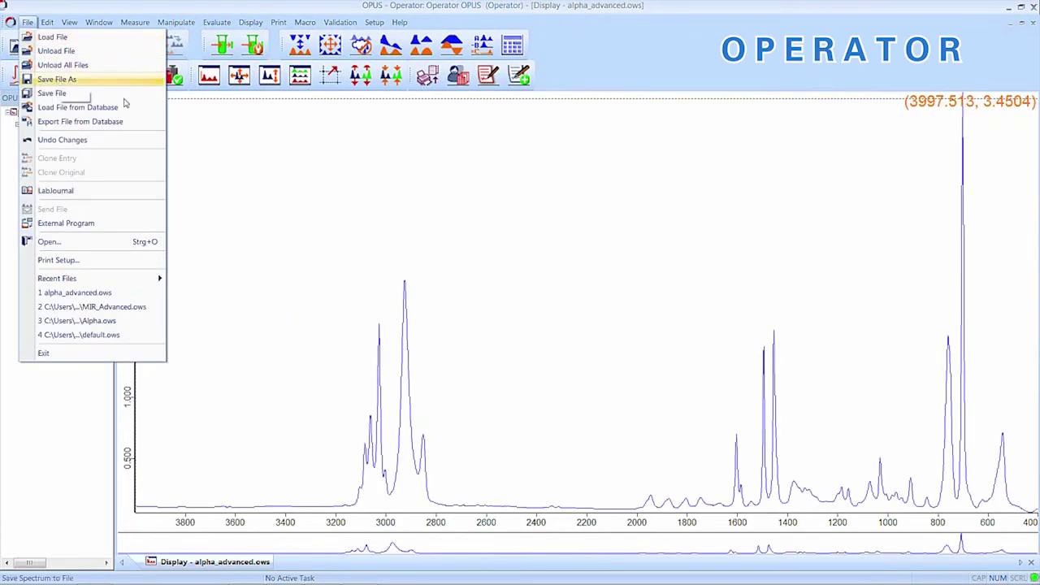
Step: Try saving the spectrum to the Measurement folder and dismiss the Data Integrity refusal
left_click(57, 79)
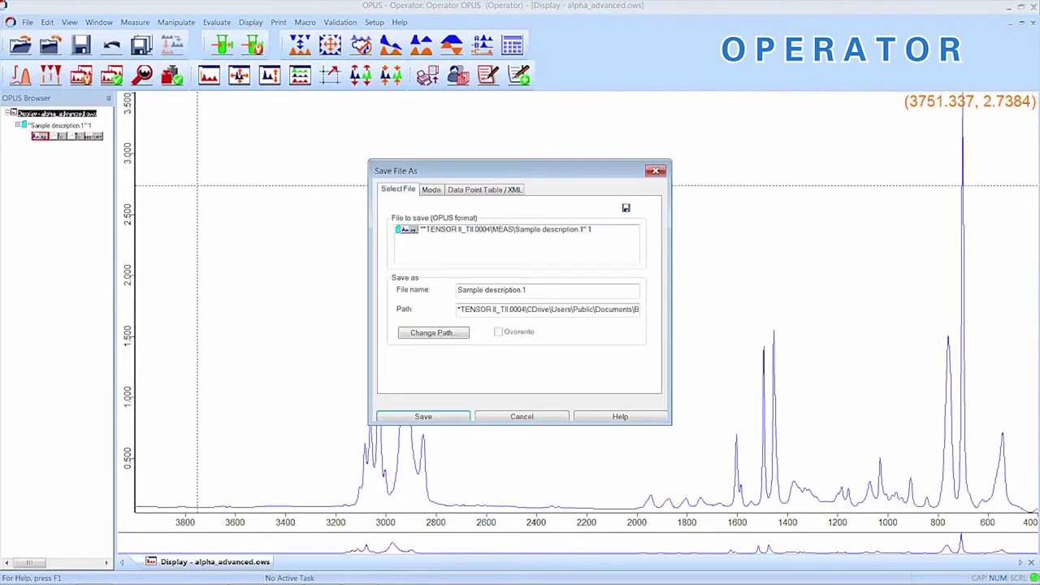
left_click(438, 334)
left_click(438, 322)
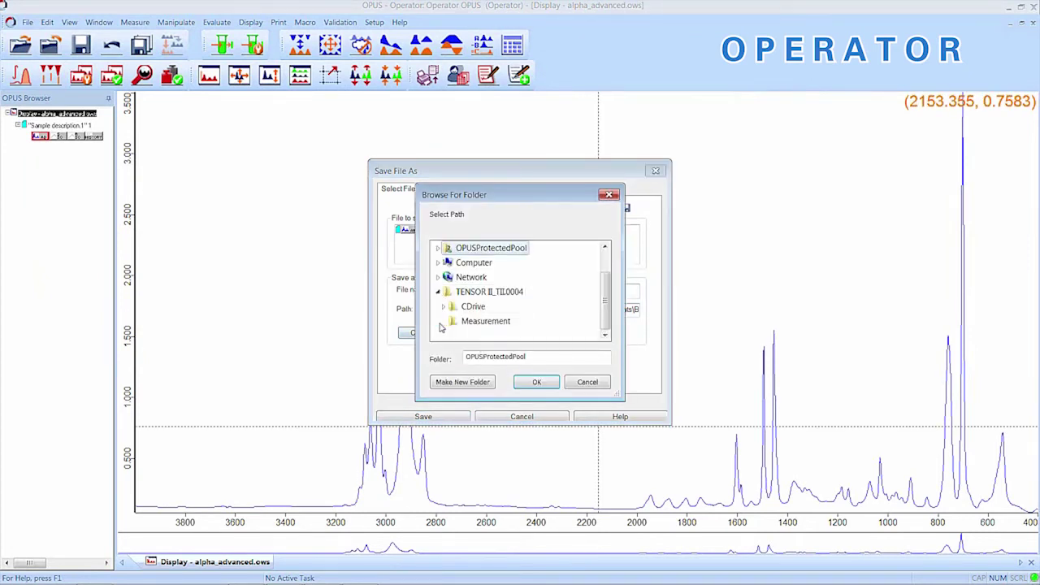
left_click(485, 322)
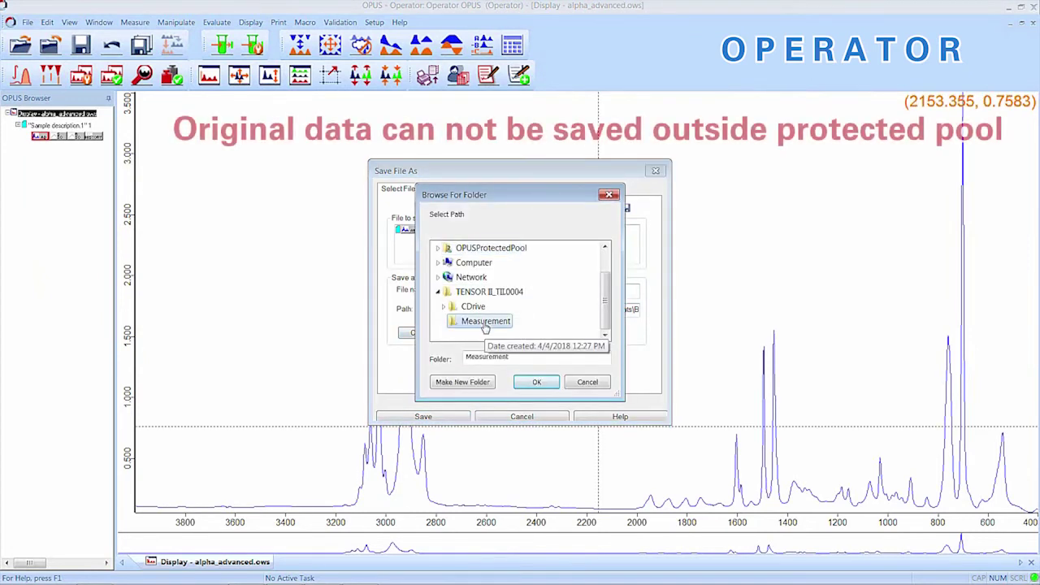
left_click(538, 383)
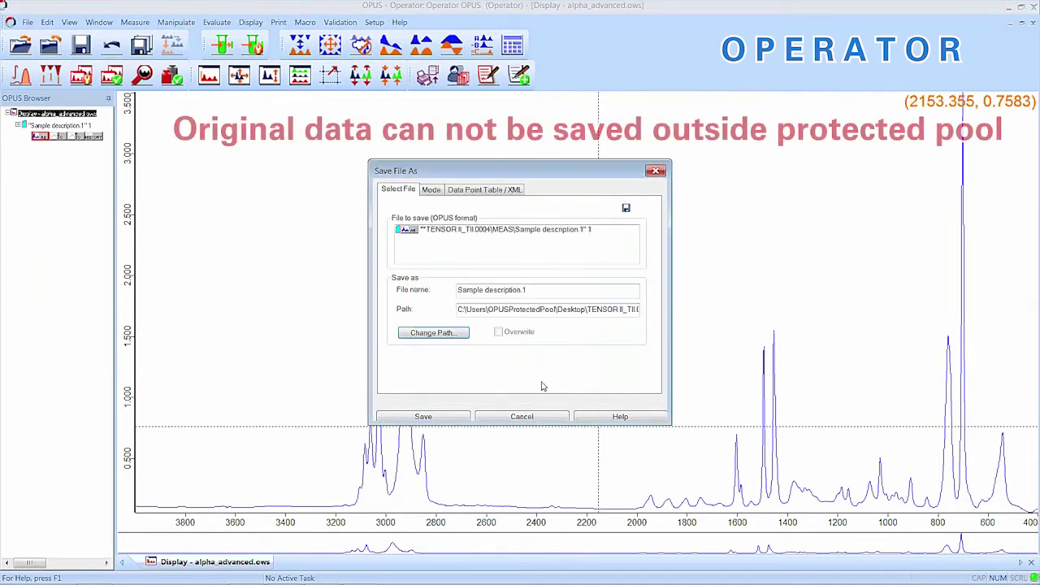
left_click(443, 417)
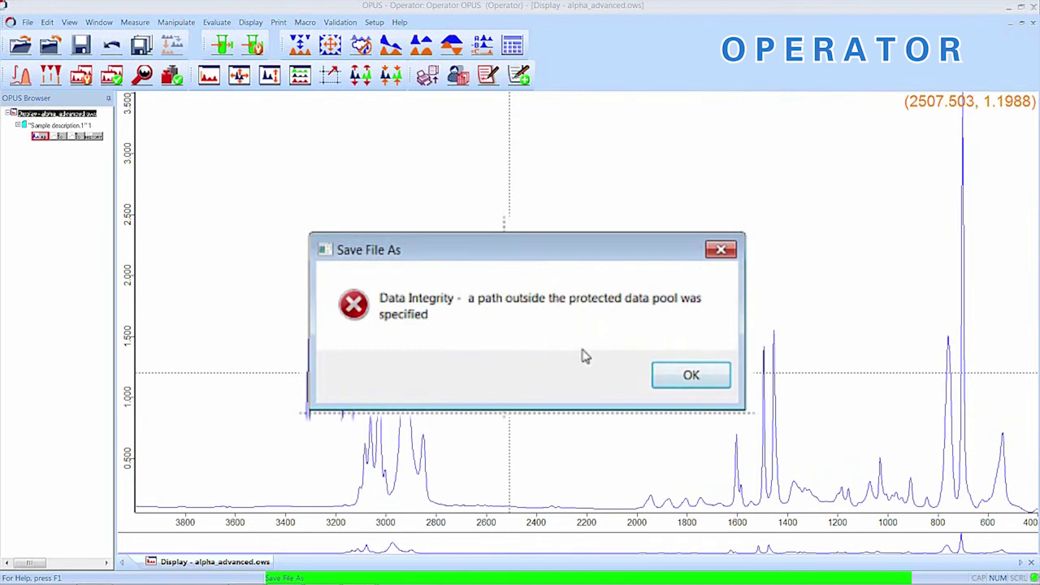
left_click(664, 376)
Step: Save the spectrum as Sample description.2 in the protected Data\MEAS folder
left_click(27, 22)
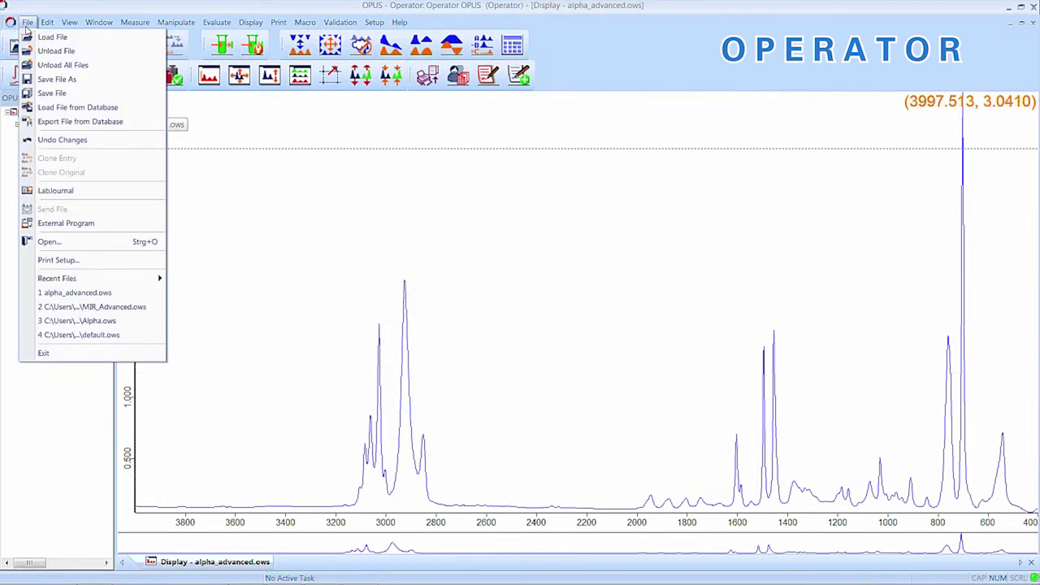
left_click(55, 78)
left_click(434, 329)
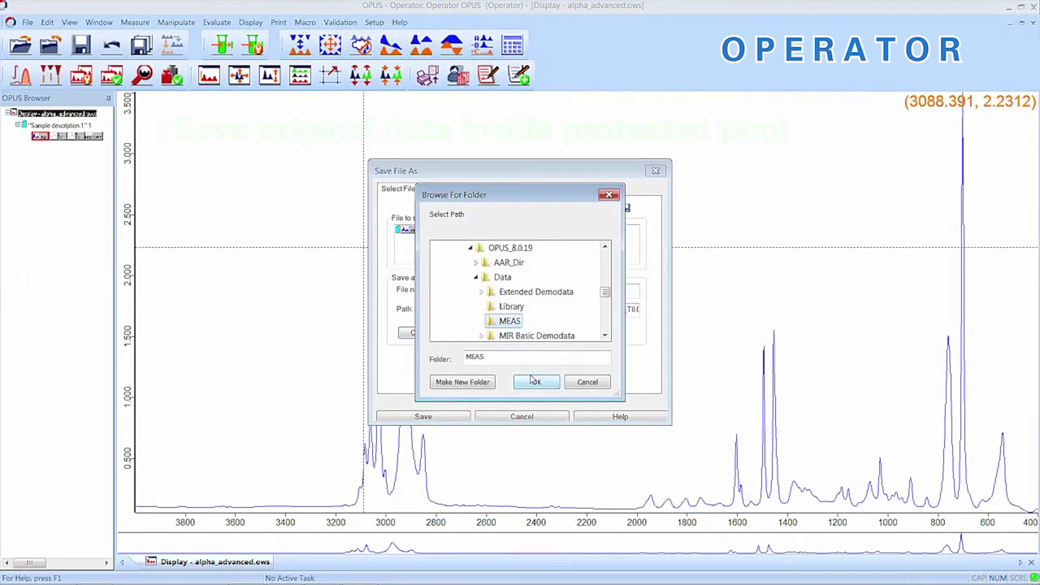
left_click(534, 381)
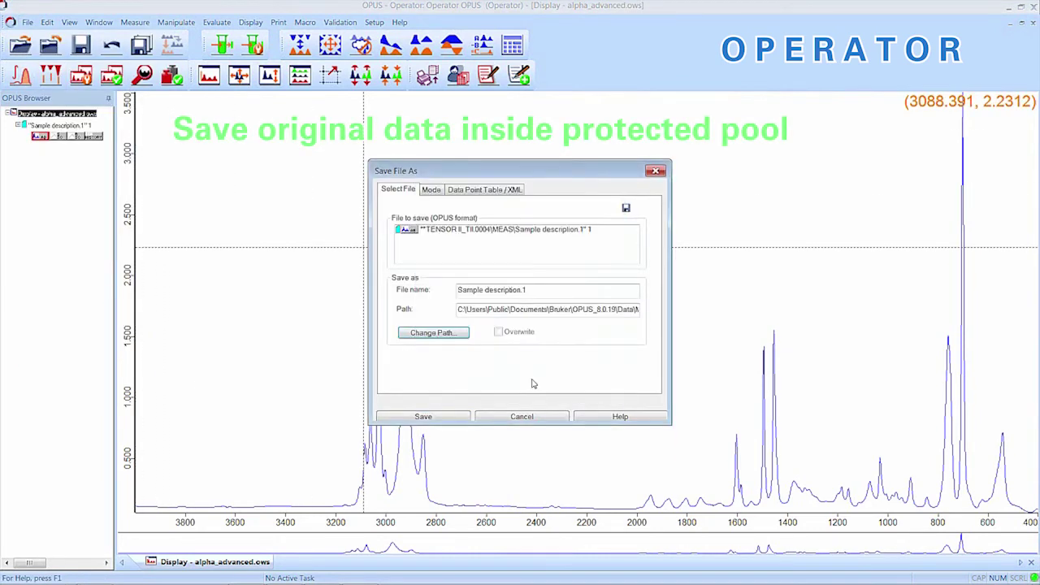
left_click(440, 416)
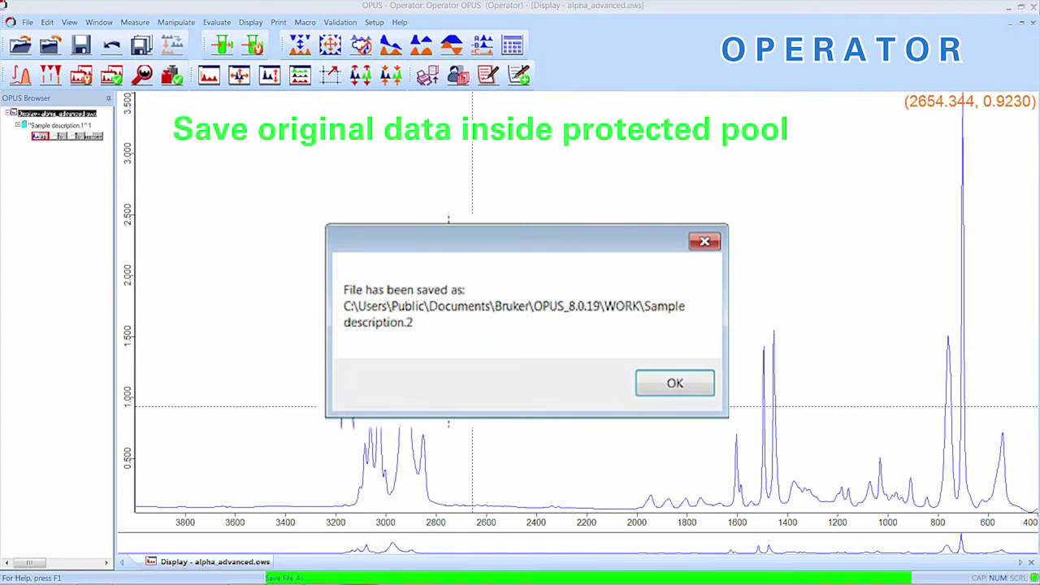
Step: Set the result spectrum to Transmittance and save it over the Trans.XPM experiment
key("Return")
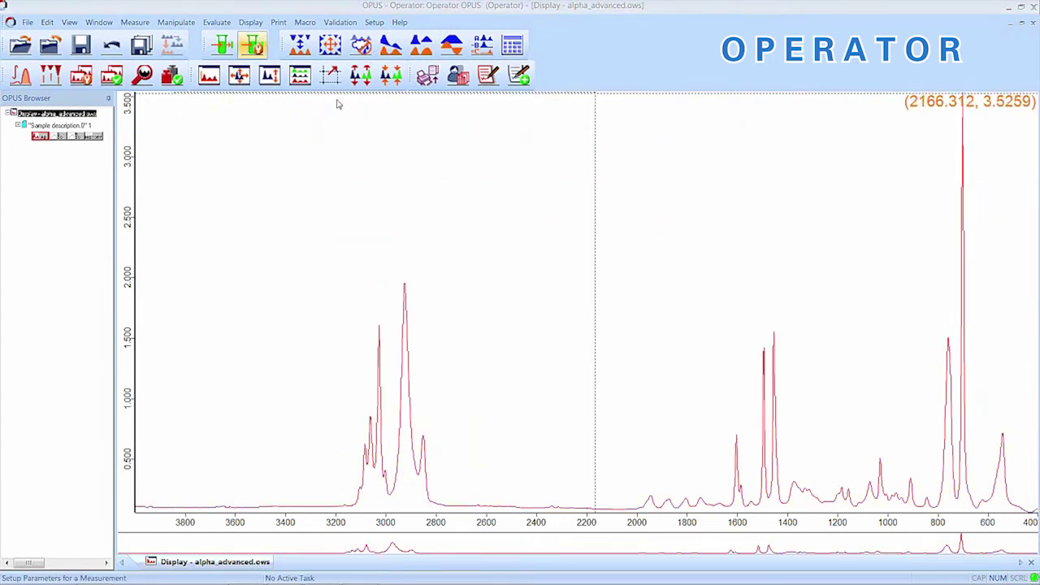
left_click(253, 45)
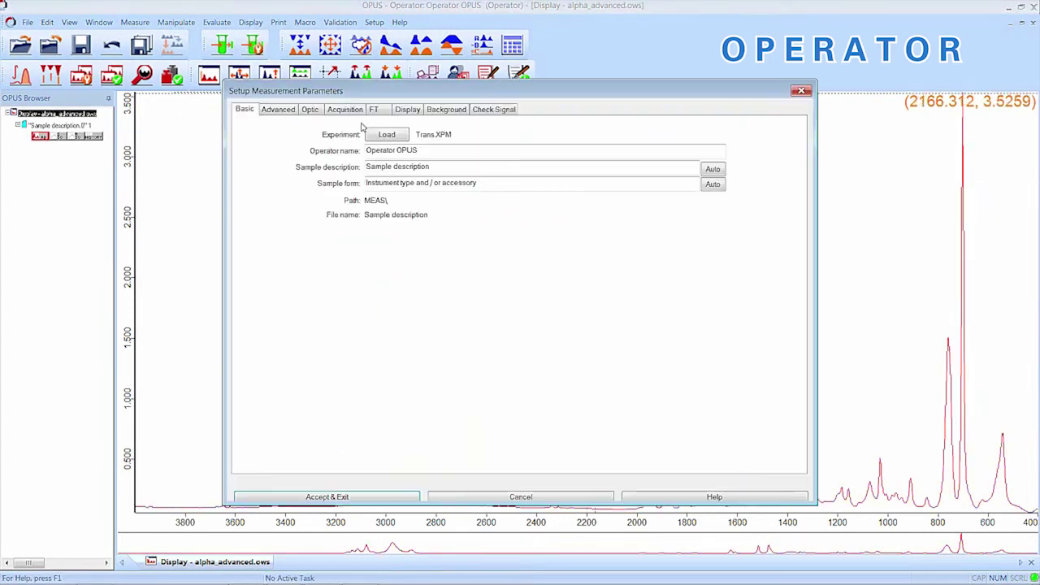
left_click(281, 112)
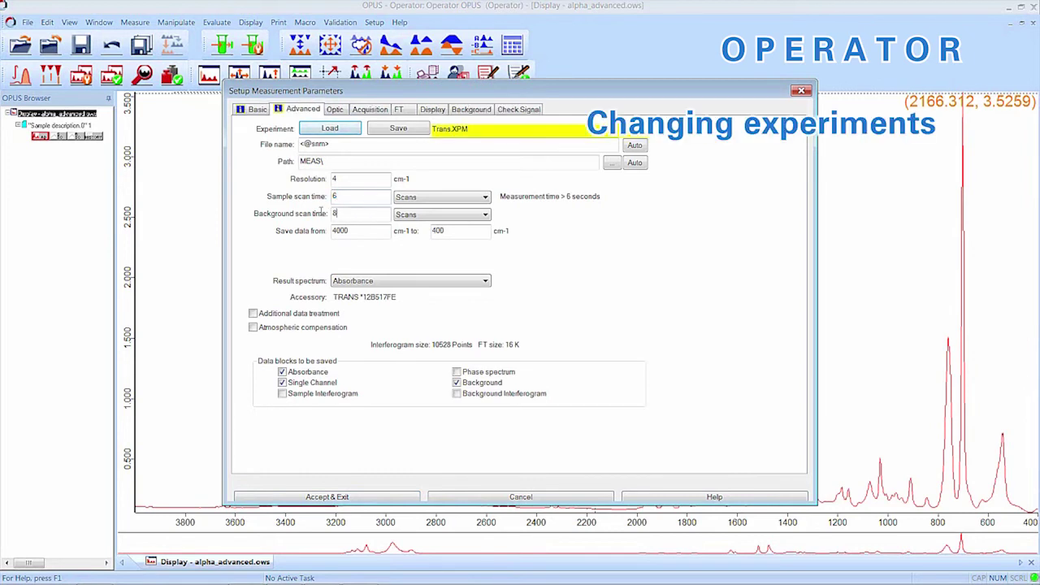
left_click(368, 213)
left_click(423, 276)
left_click(399, 292)
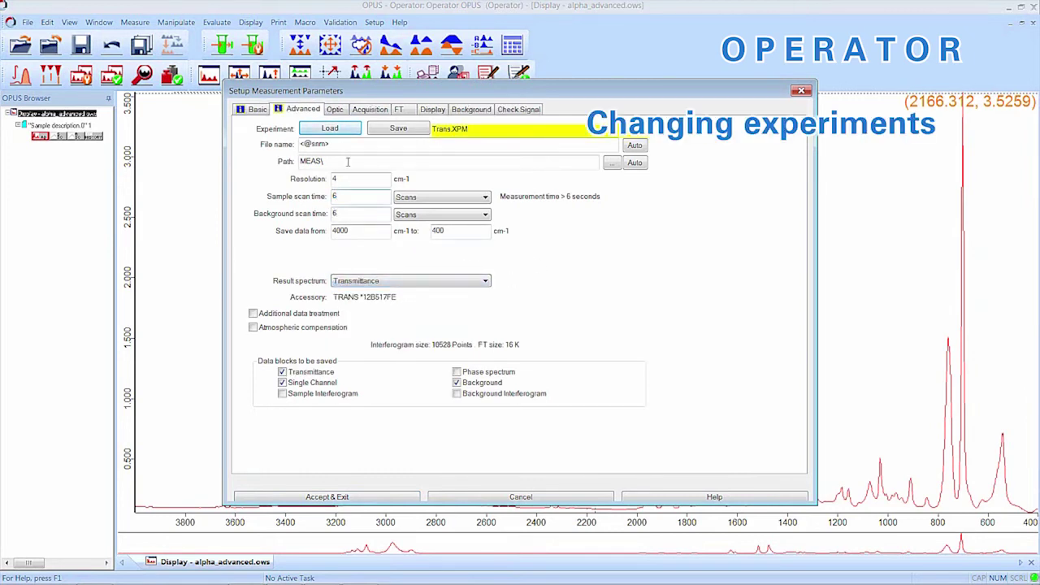
left_click(396, 130)
left_click(688, 398)
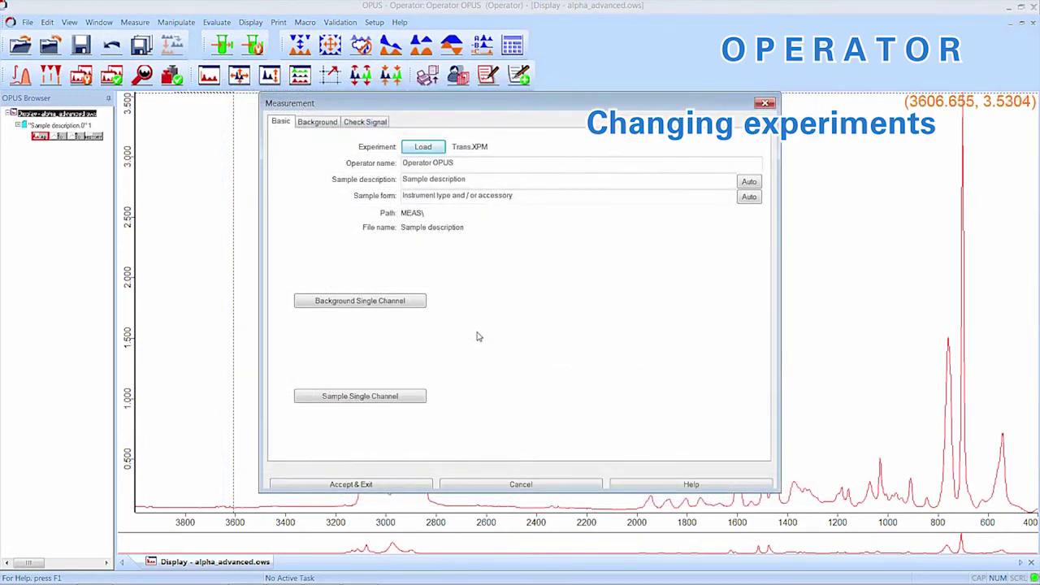
Step: Attempt a background measurement with Trans.XPM, dismiss the unsigned error, and close the window
left_click(394, 309)
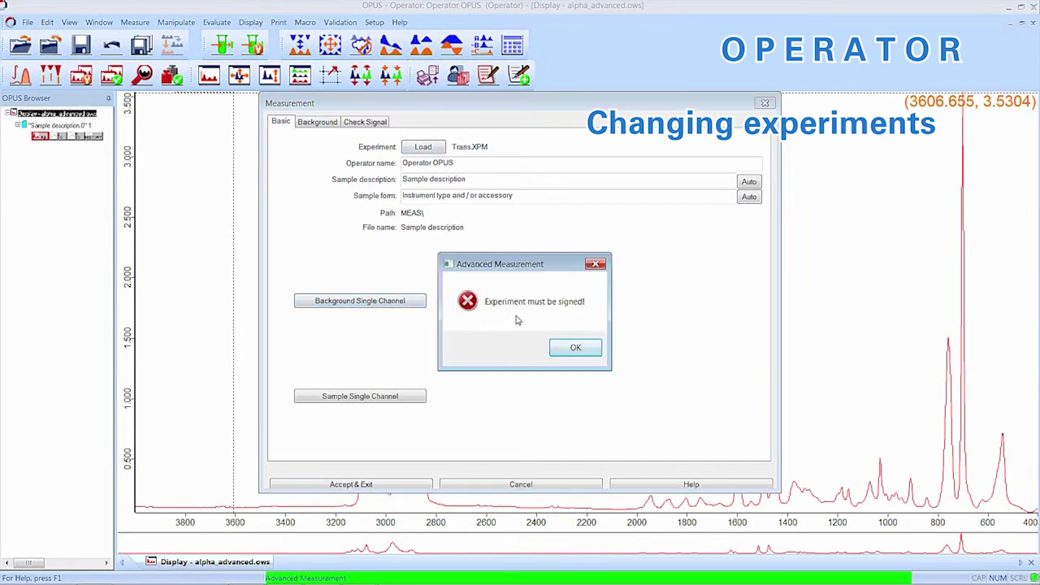
left_click(574, 347)
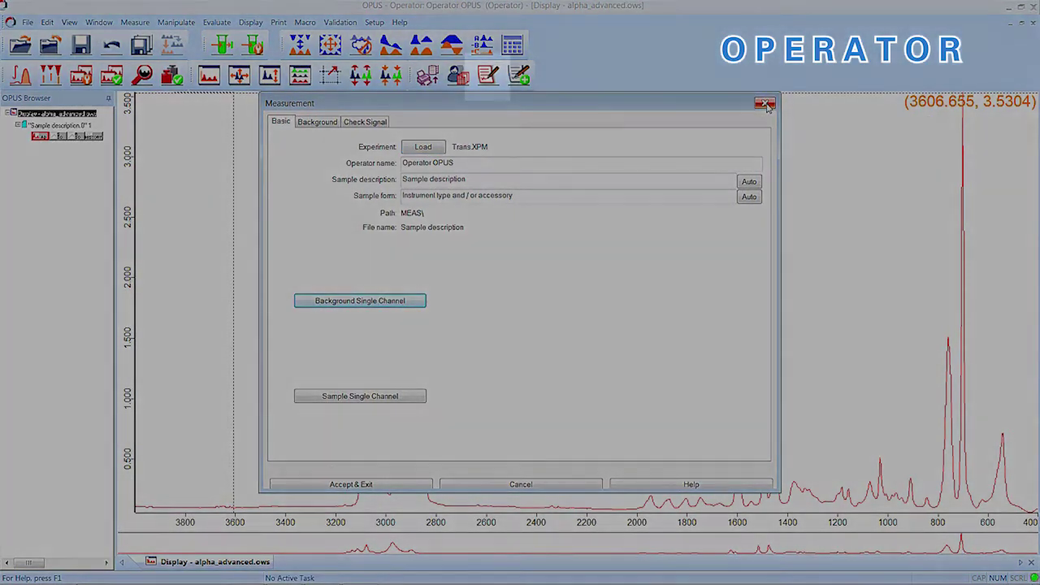
left_click(765, 104)
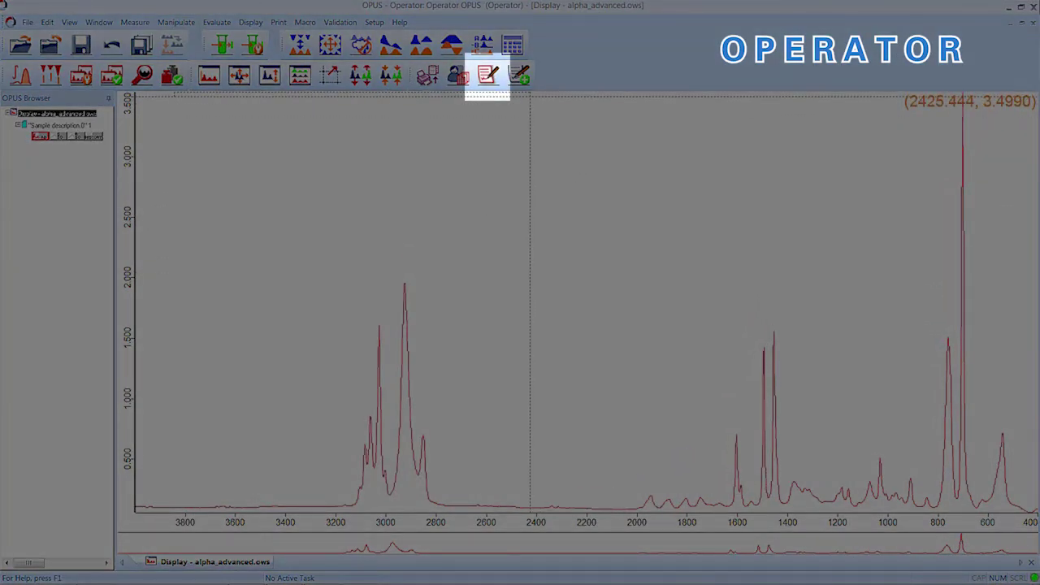
Step: Load Trans.XPM in the Add Signature/Show History window to view its signatures
left_click(488, 75)
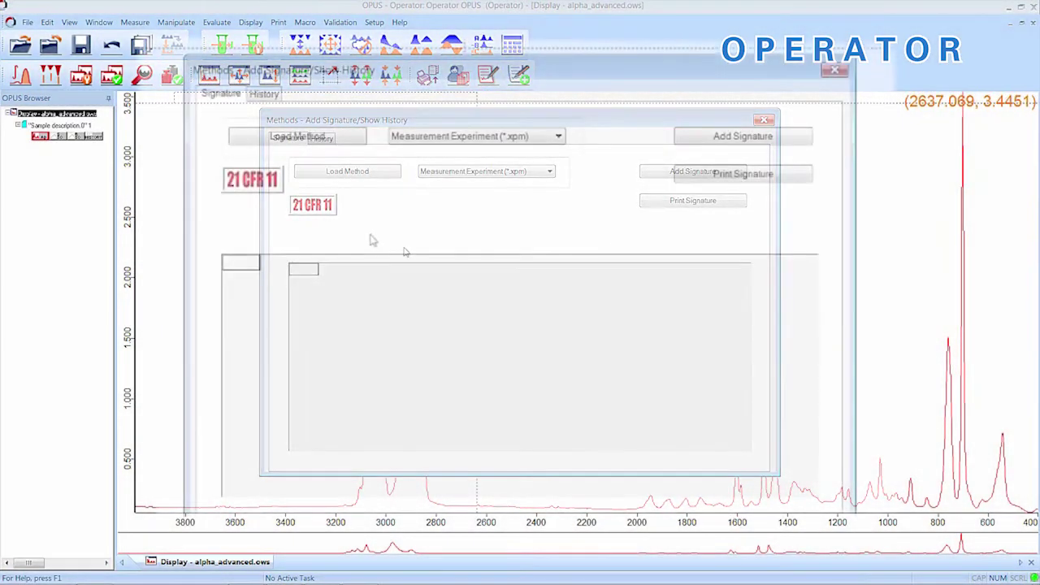
left_click(347, 171)
left_click_drag(673, 188, 673, 325)
left_click(328, 360)
left_click(638, 398)
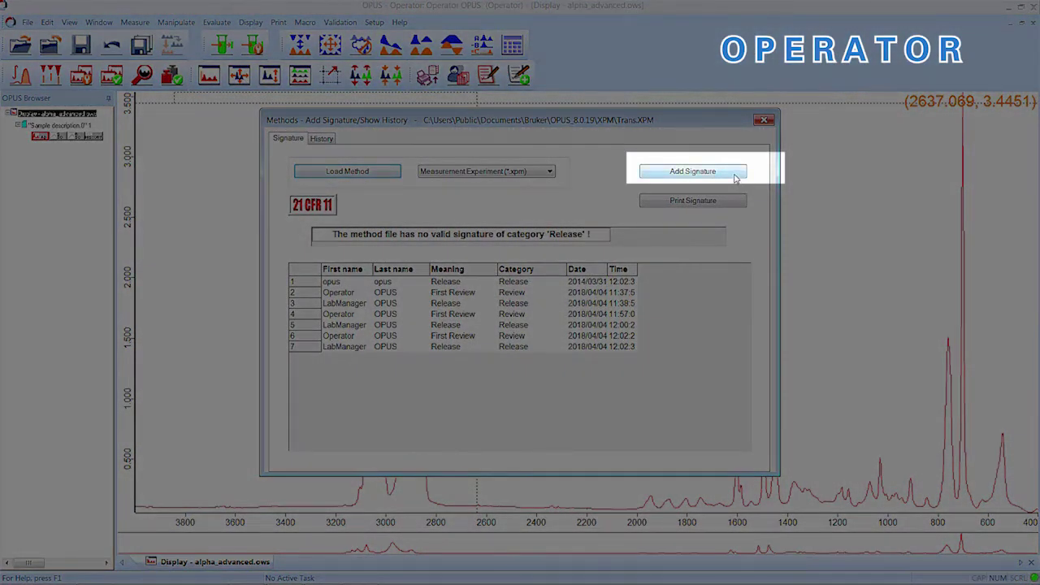
Step: Sign Trans.XPM as the operator with the First Review meaning
left_click(692, 171)
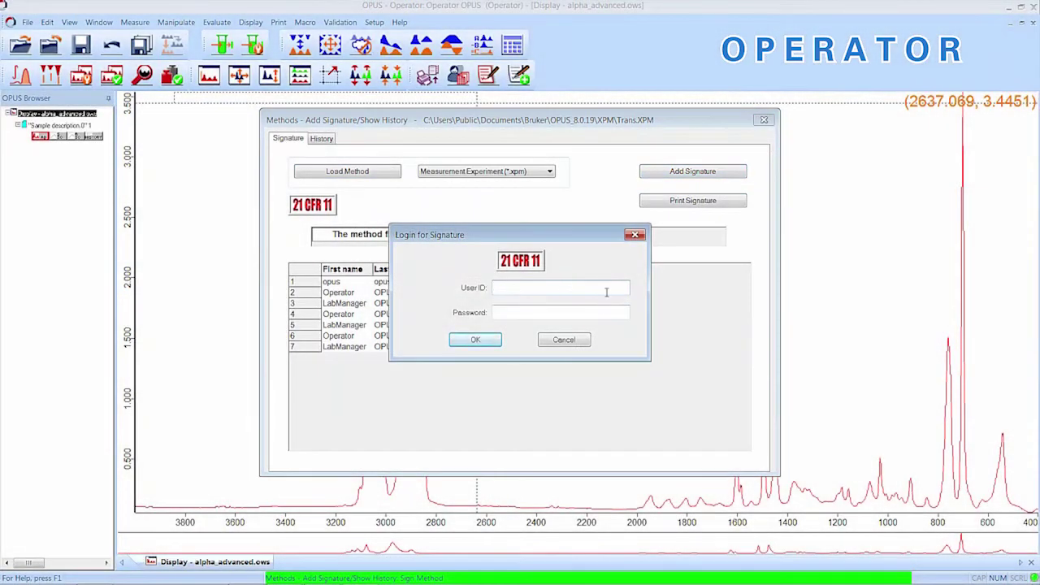
key("Tab")
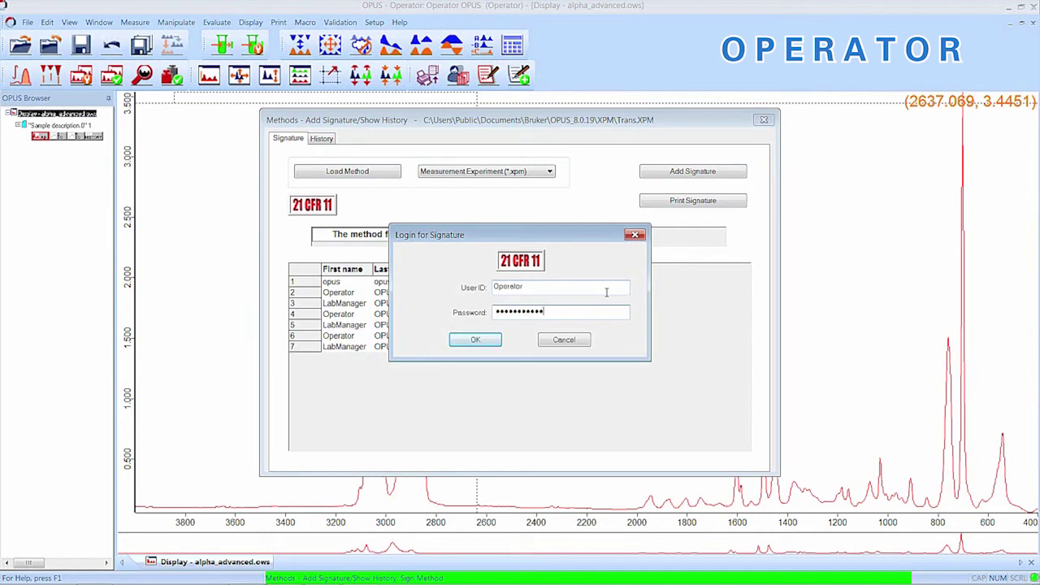
left_click(475, 340)
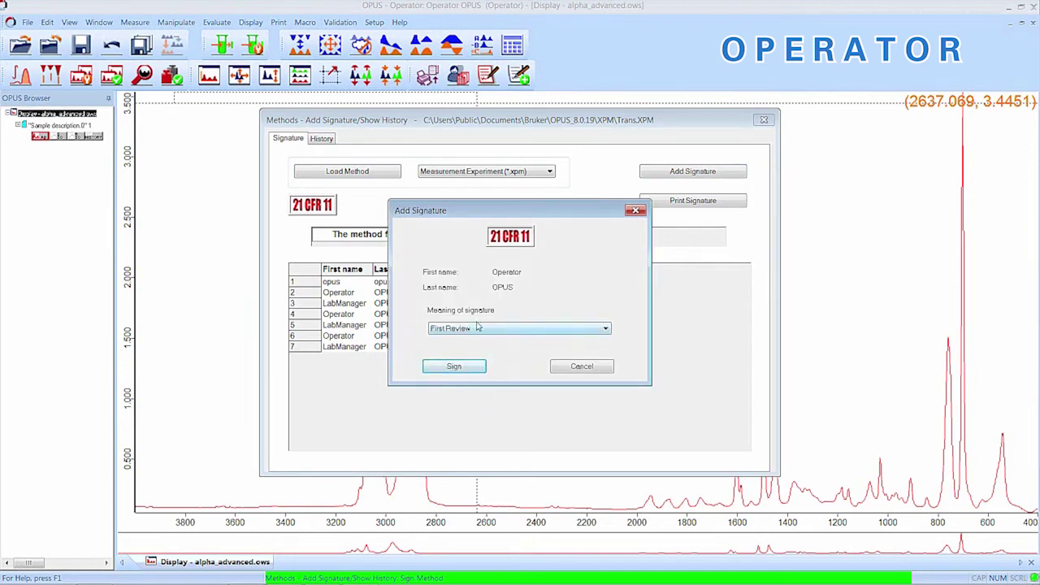
left_click(574, 330)
left_click(574, 333)
left_click(462, 366)
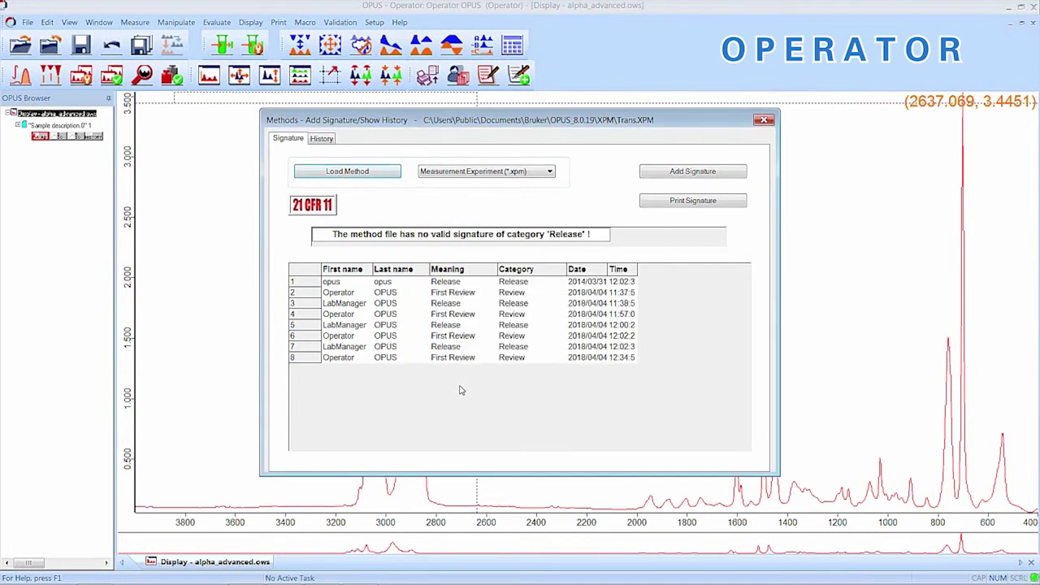
Step: Add a second signature as the lab manager with the Release meaning
left_click(672, 175)
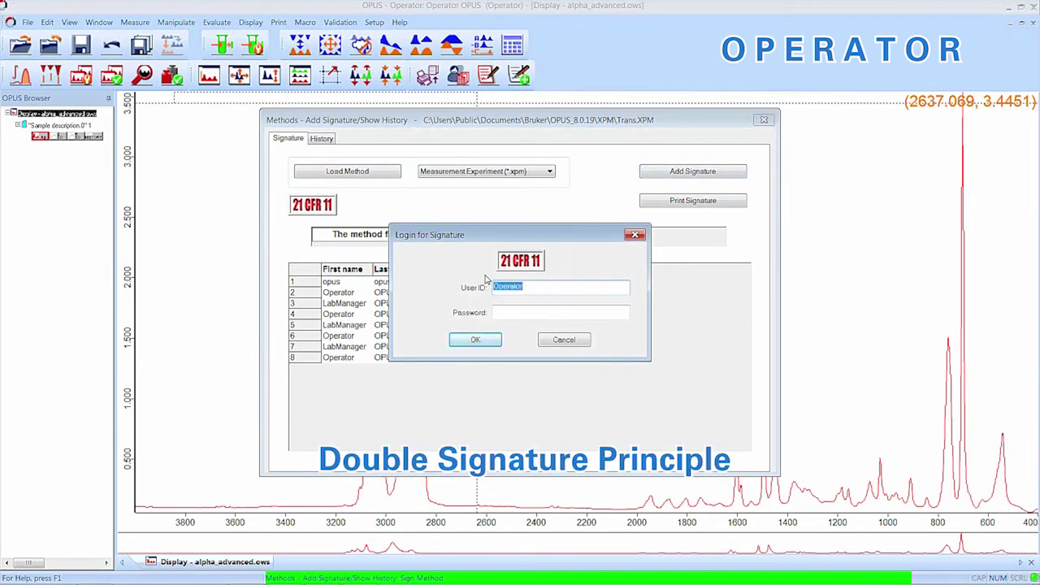
type("LabManager")
key("Tab")
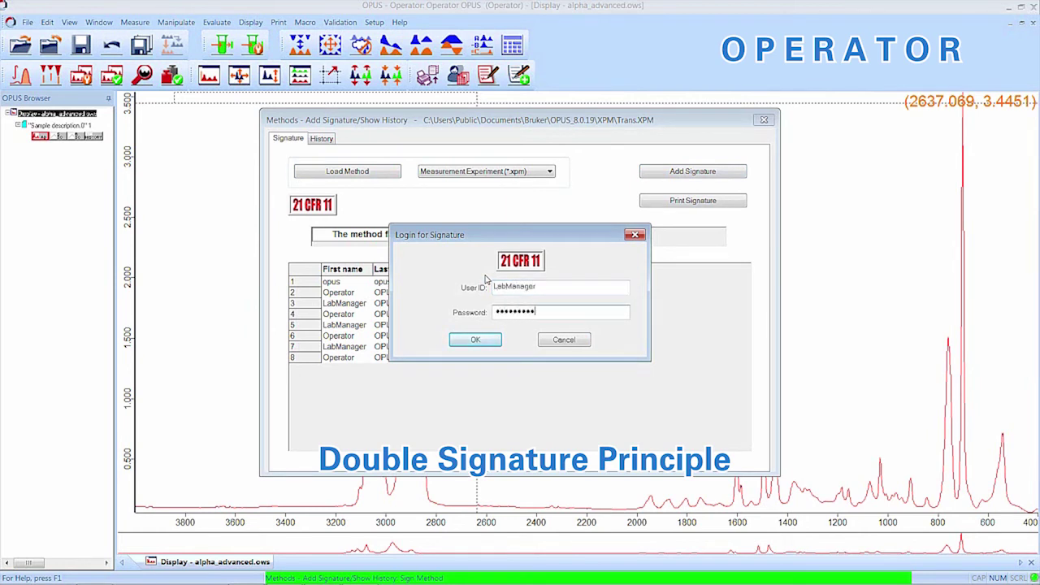
left_click(474, 340)
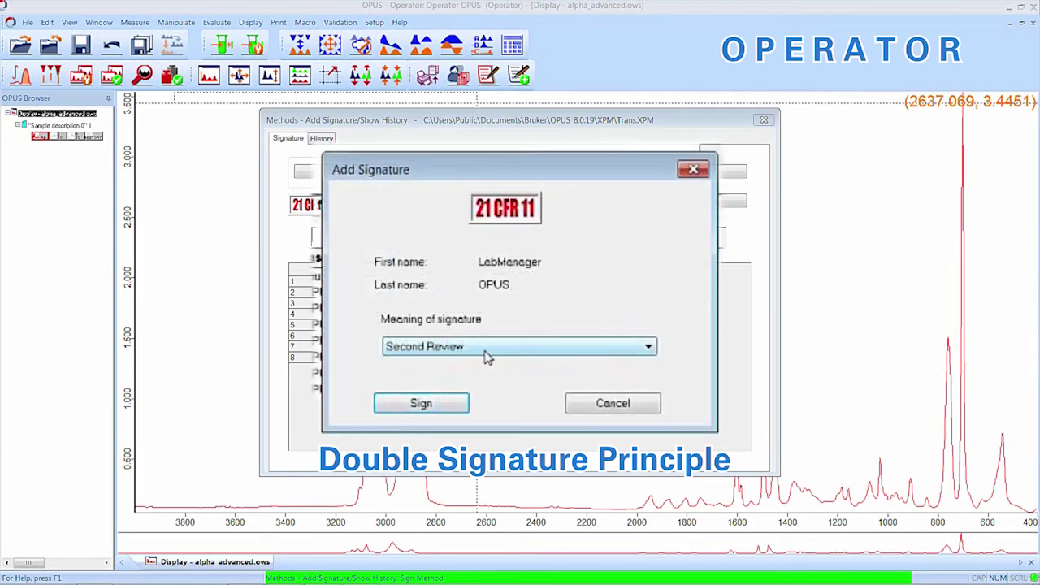
left_click(486, 356)
left_click(485, 375)
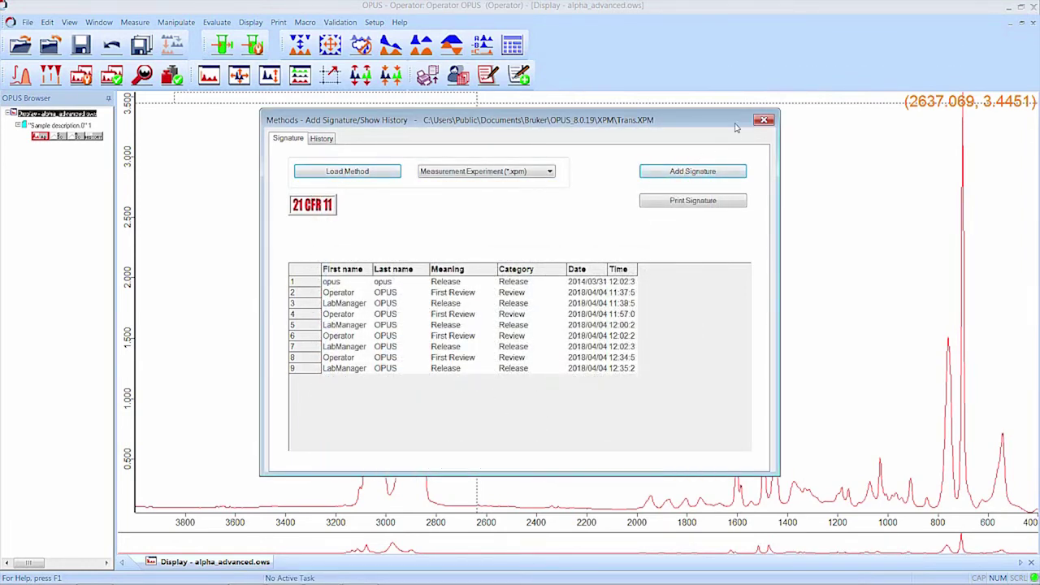
Step: Close the signature window and load the signed Trans.XPM experiment for measurement
left_click(764, 119)
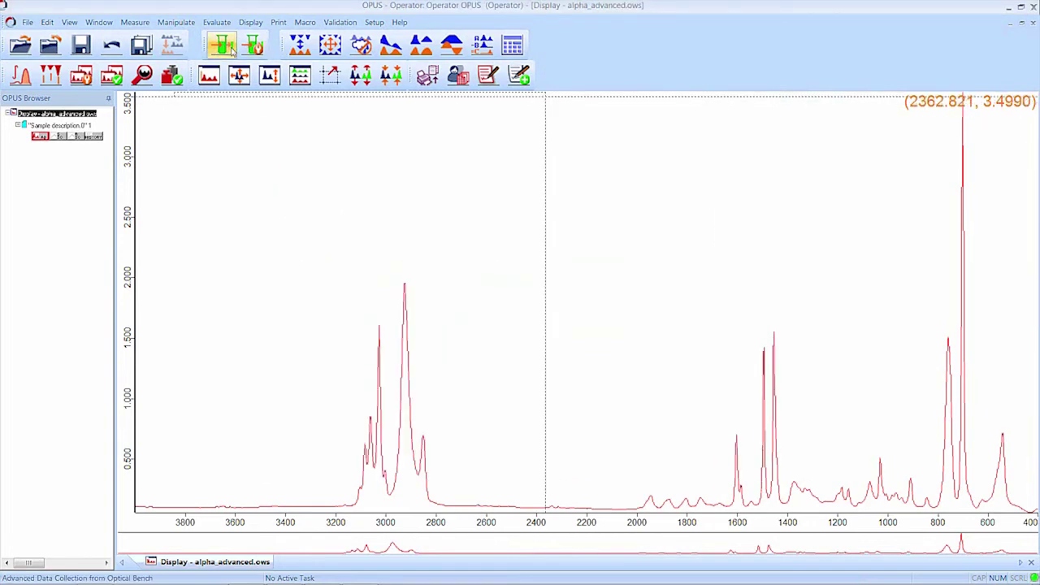
left_click(234, 51)
left_click(444, 147)
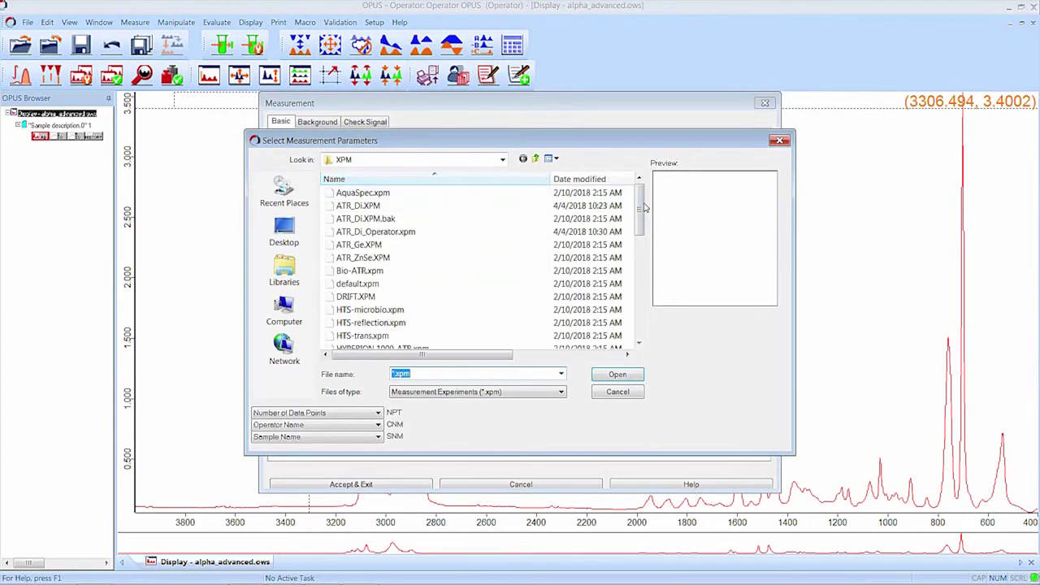
left_click_drag(644, 208, 645, 313)
left_click(354, 336)
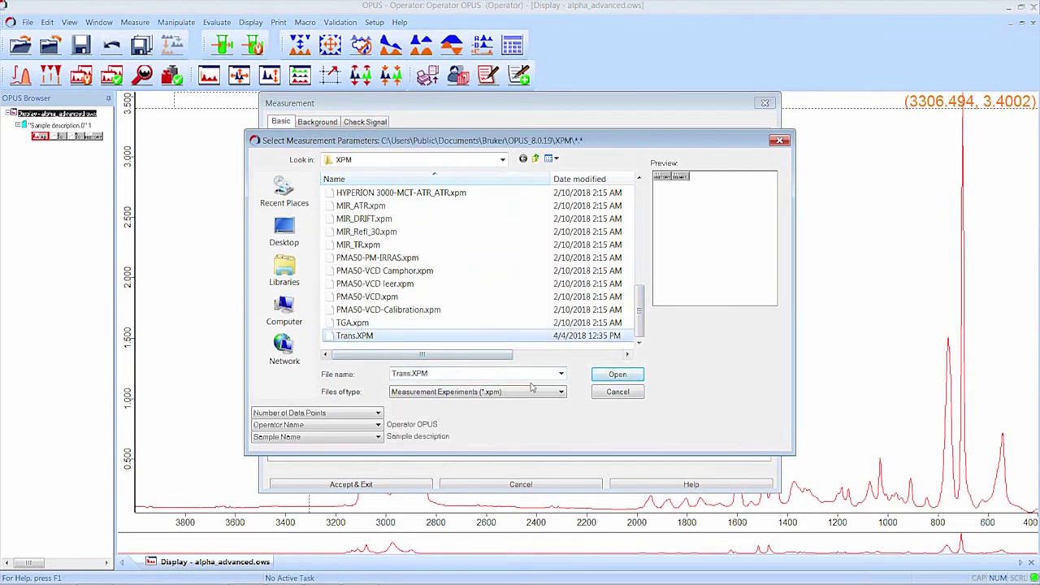
double_click(574, 337)
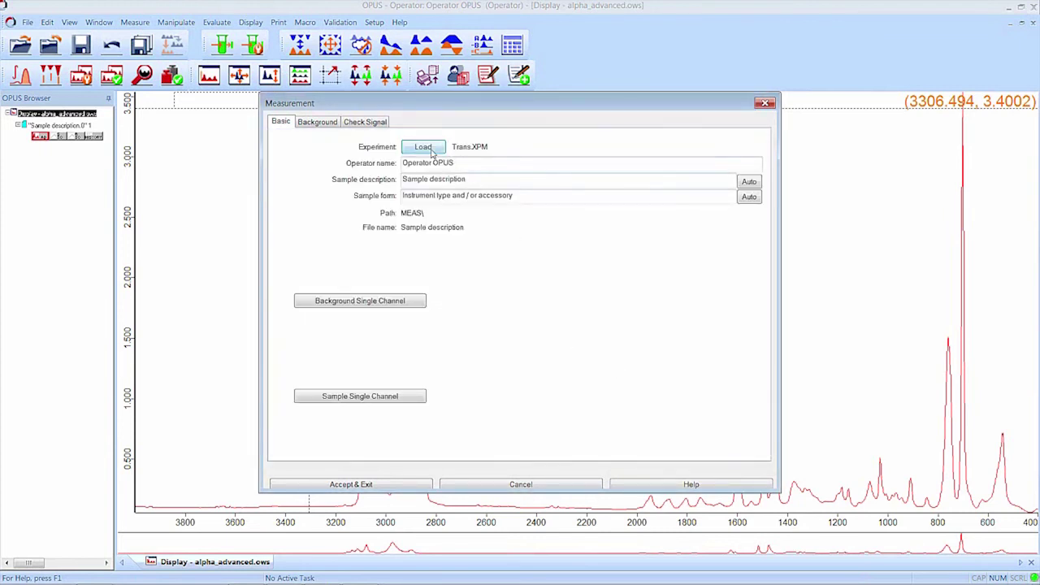
Step: Start a background measurement and scroll through Trans.XPM's change history table
left_click(374, 303)
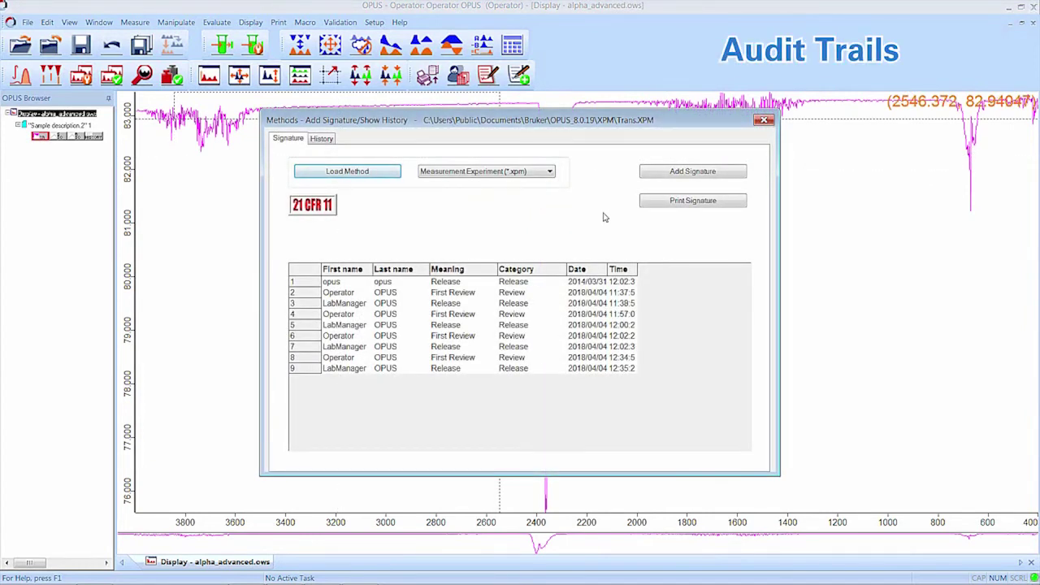
left_click(322, 139)
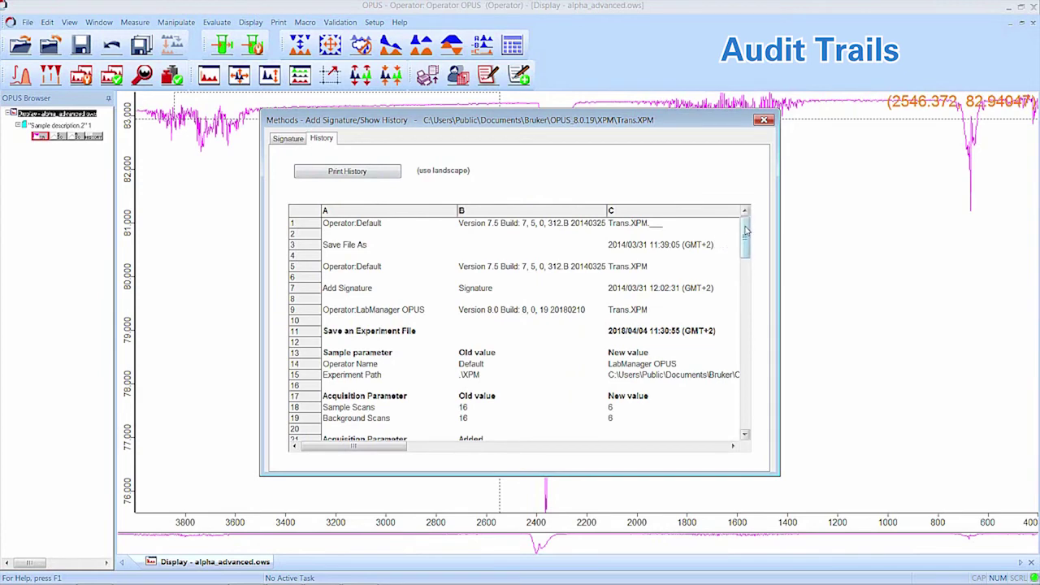
left_click_drag(747, 233, 746, 410)
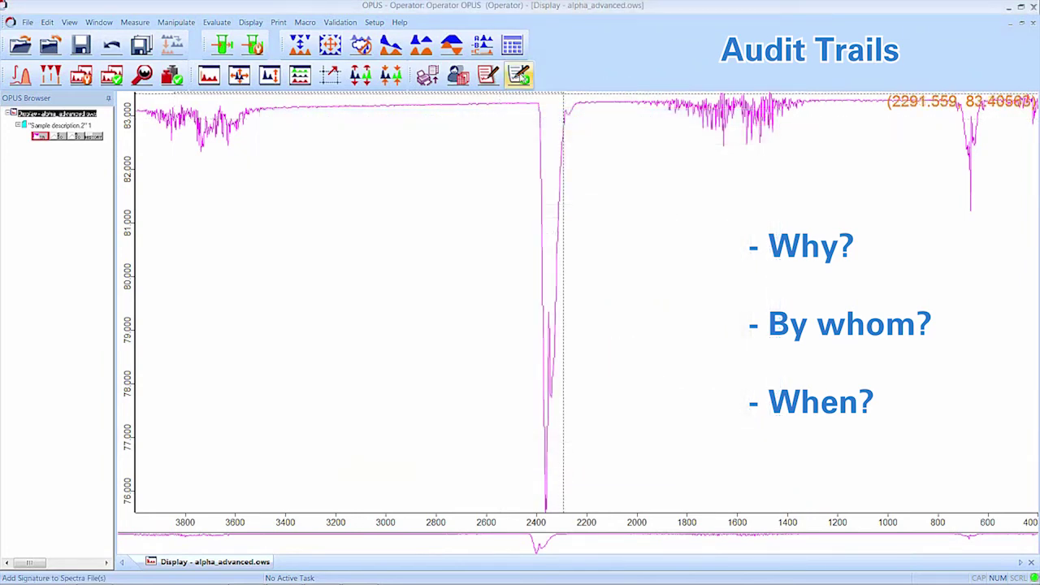
Step: Sign the Sample description.2 spectrum with the operator's login as First Review
left_click(520, 74)
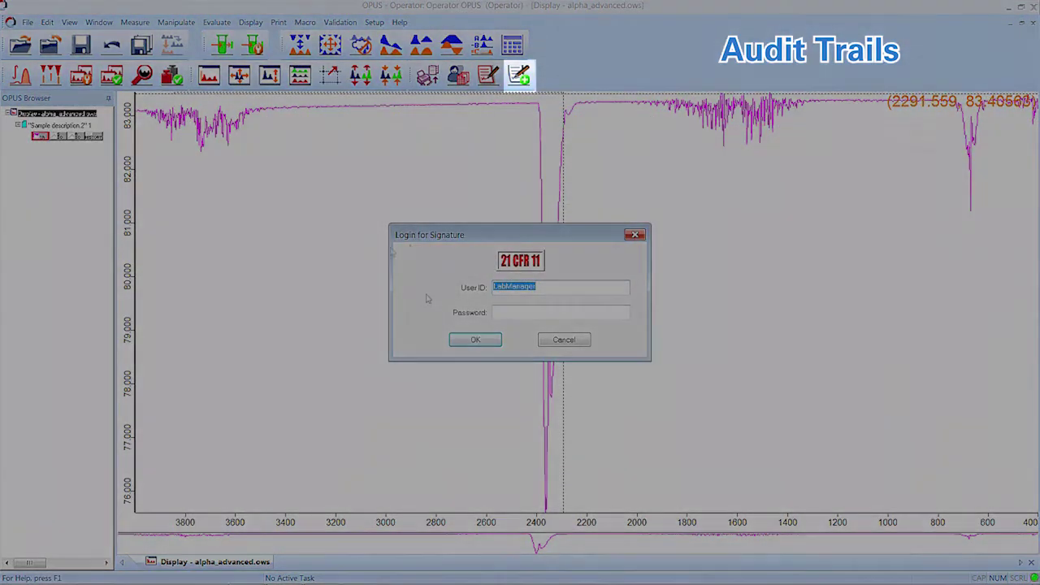
type("Operator")
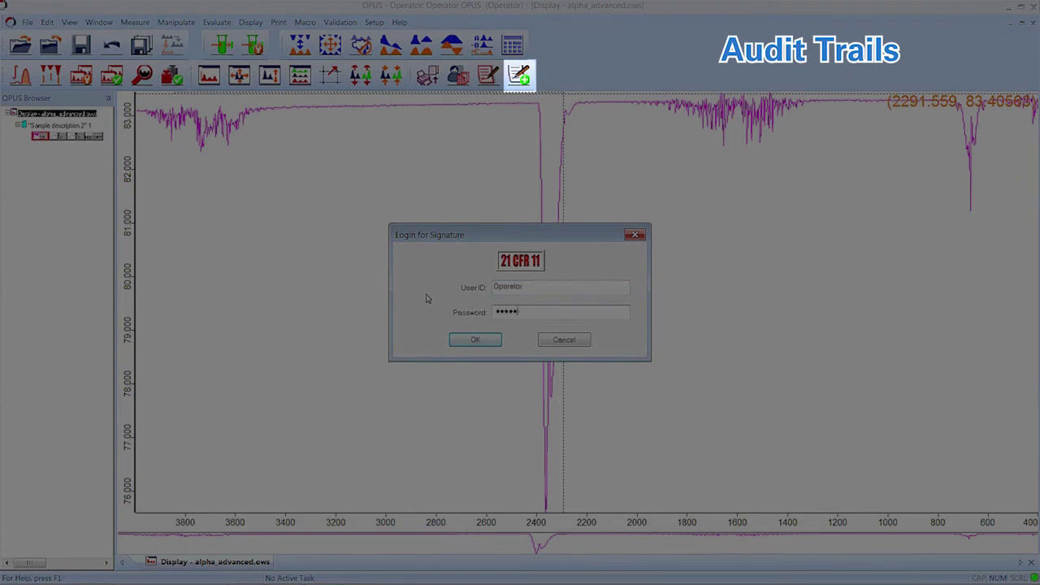
type("1")
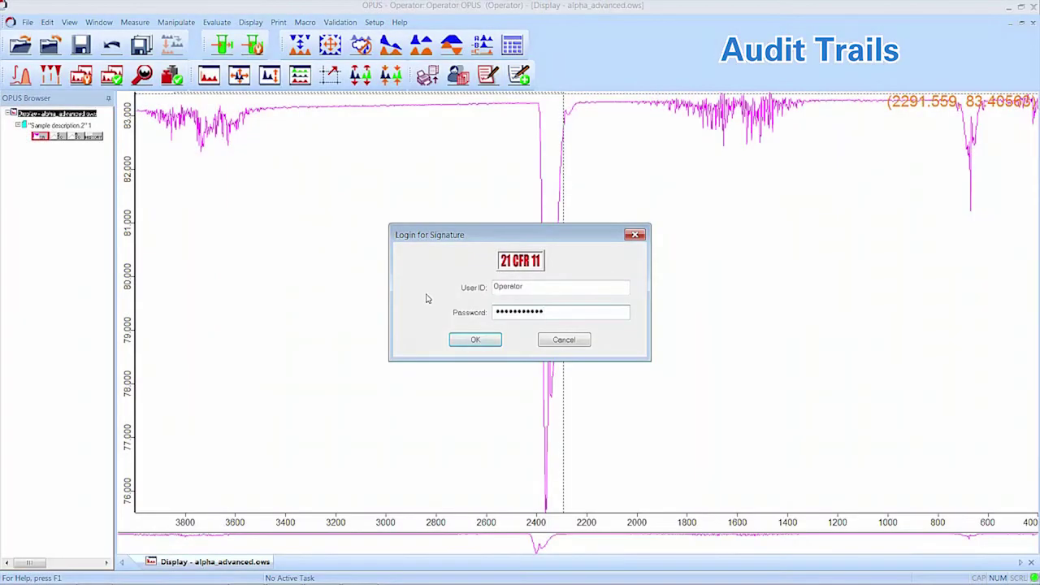
left_click(476, 337)
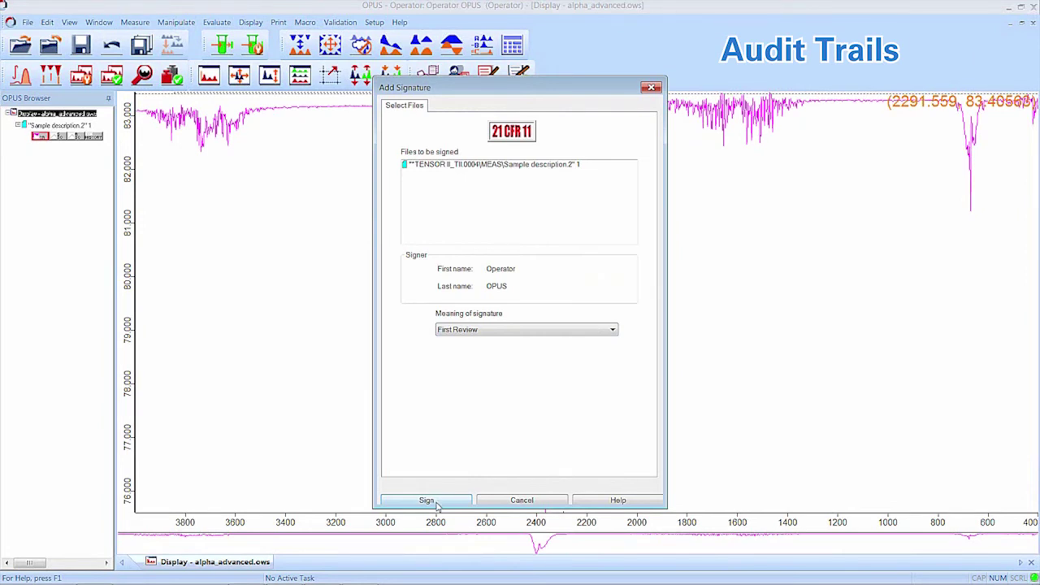
left_click(437, 501)
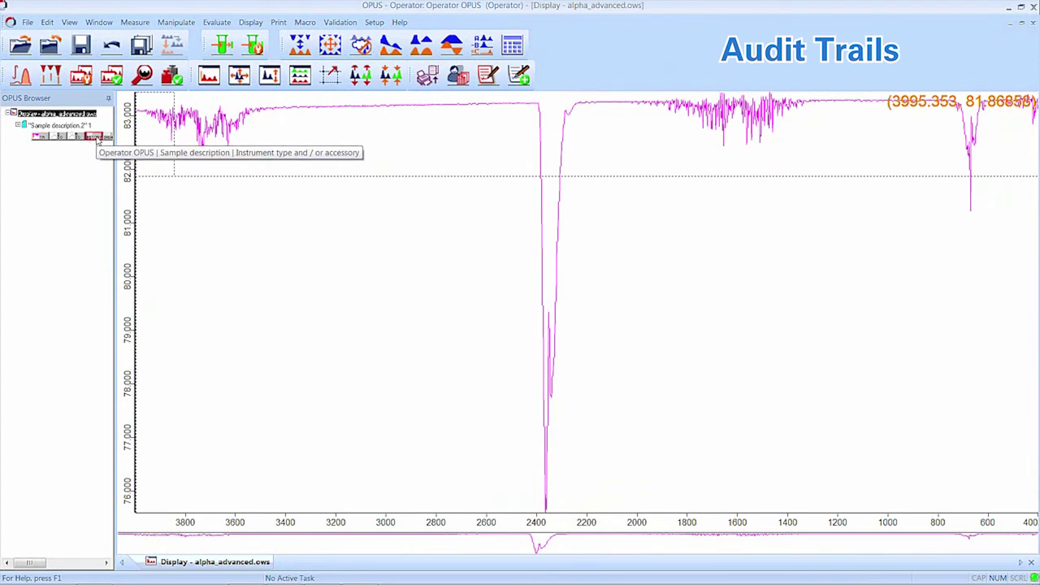
Step: View the Sample description.2 datafile history listing both signatures, then close the report window
double_click(98, 138)
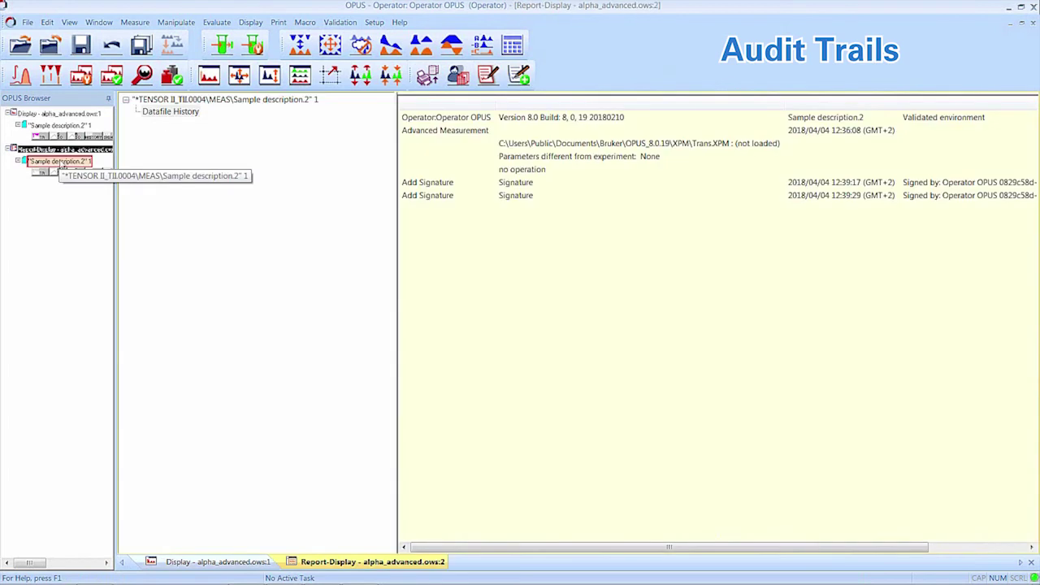
left_click(189, 115)
left_click(205, 368)
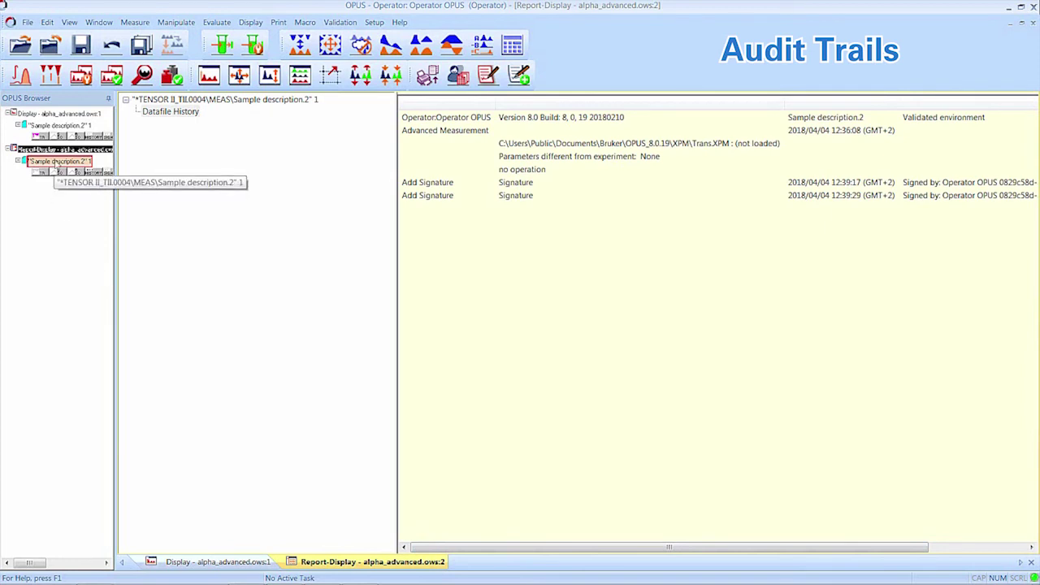
right_click(59, 157)
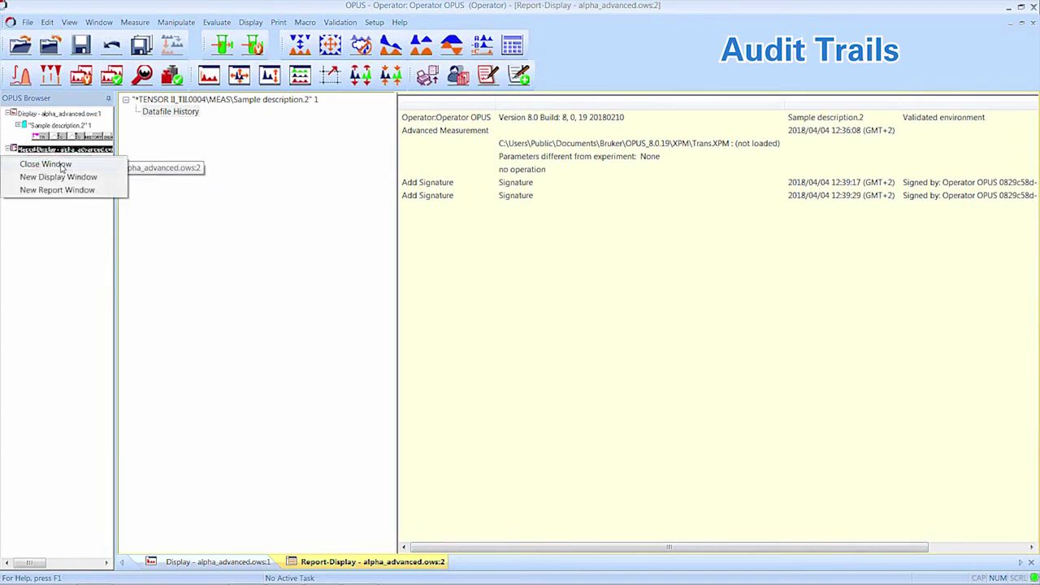
left_click(61, 163)
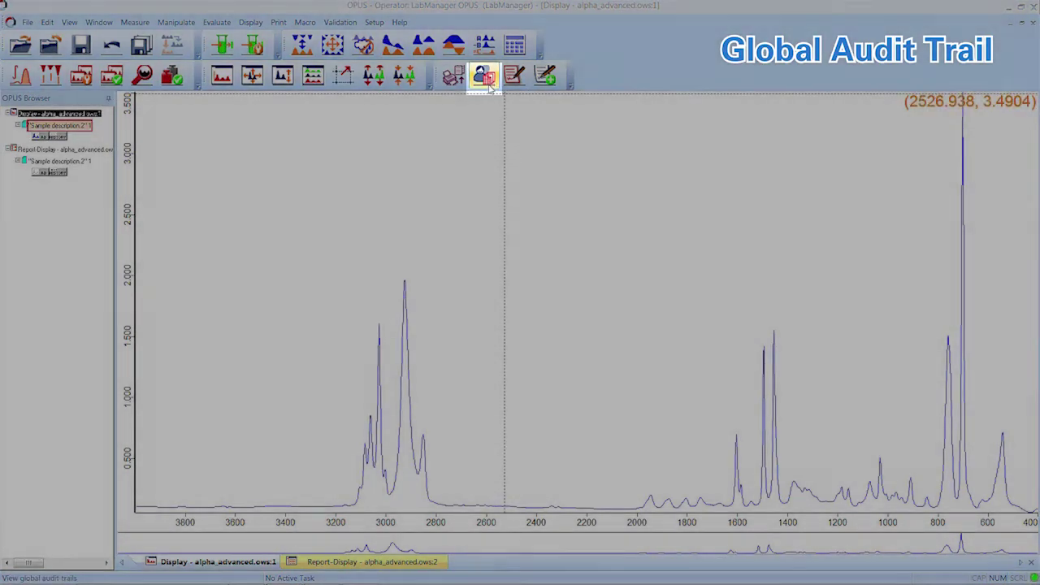
Step: Open the Global Audit Trail and request entries for a chosen start and end date
left_click(490, 85)
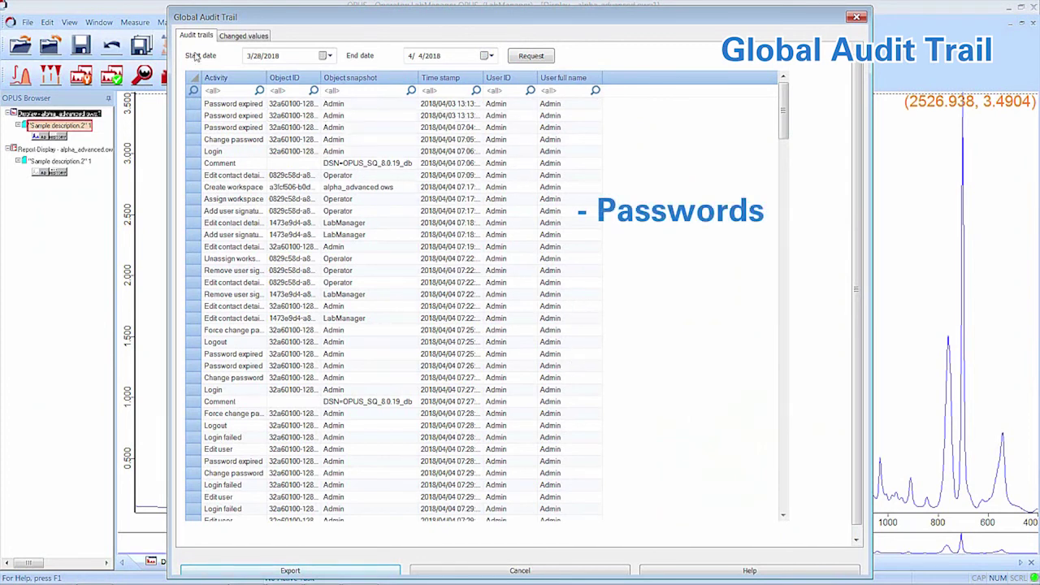
left_click(325, 56)
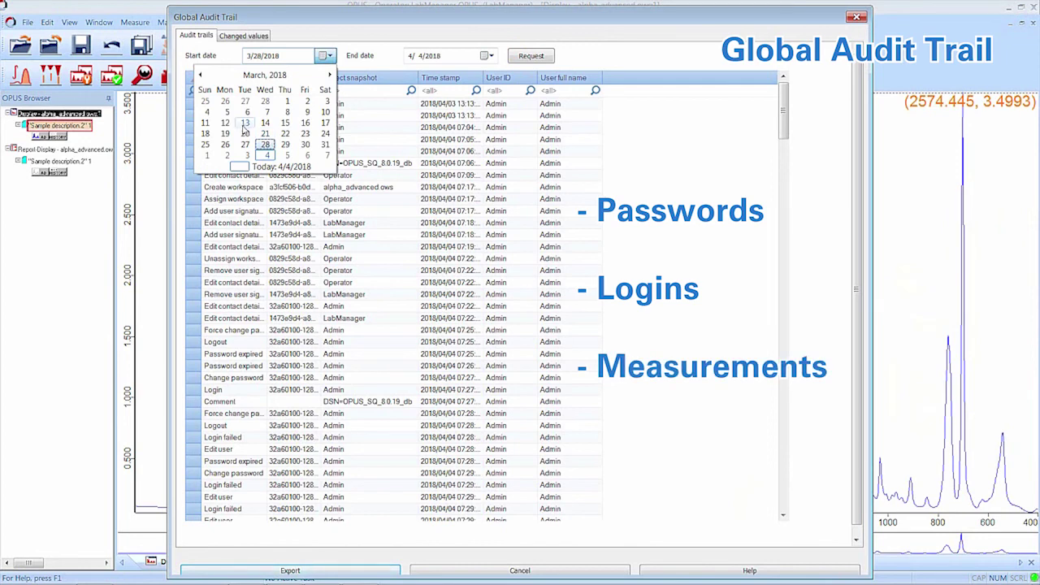
left_click(325, 56)
left_click(325, 56)
left_click(270, 160)
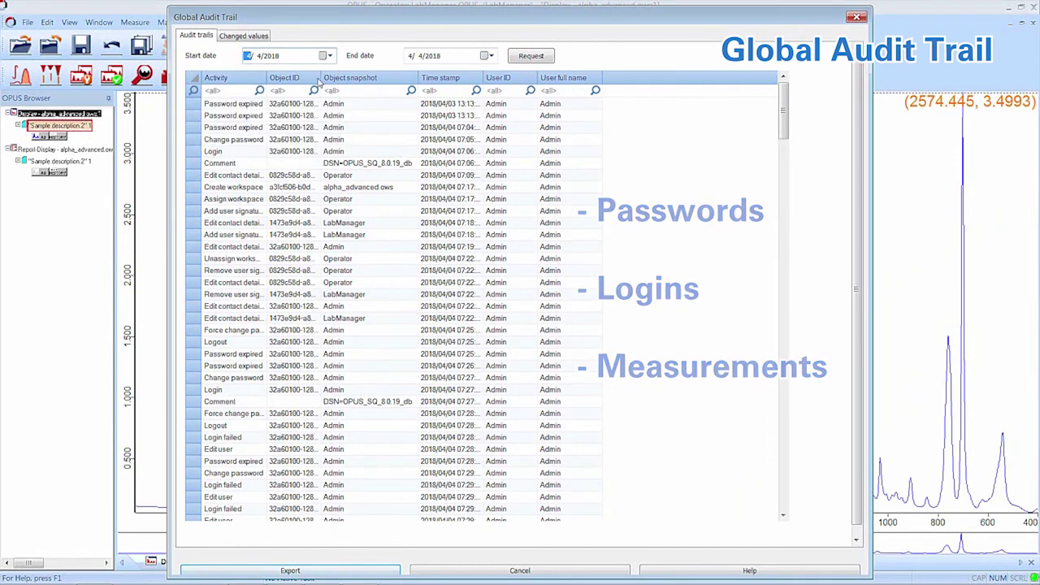
left_click(486, 55)
left_click(408, 111)
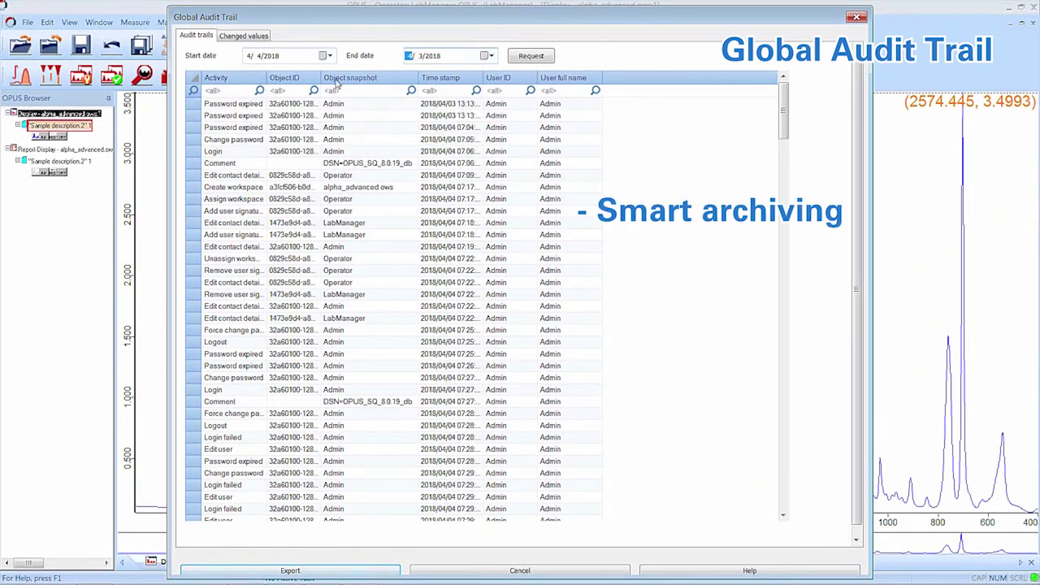
left_click(325, 55)
left_click(228, 111)
left_click(531, 55)
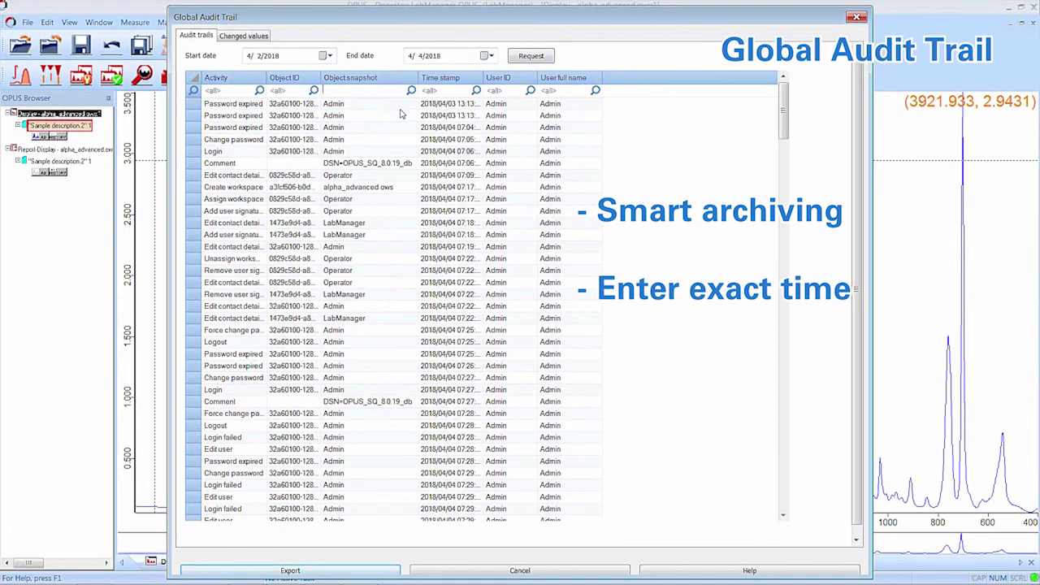
Step: Filter audit entries by 'Operator' in Object snapshot and 'modify' in Activity
type("Operator")
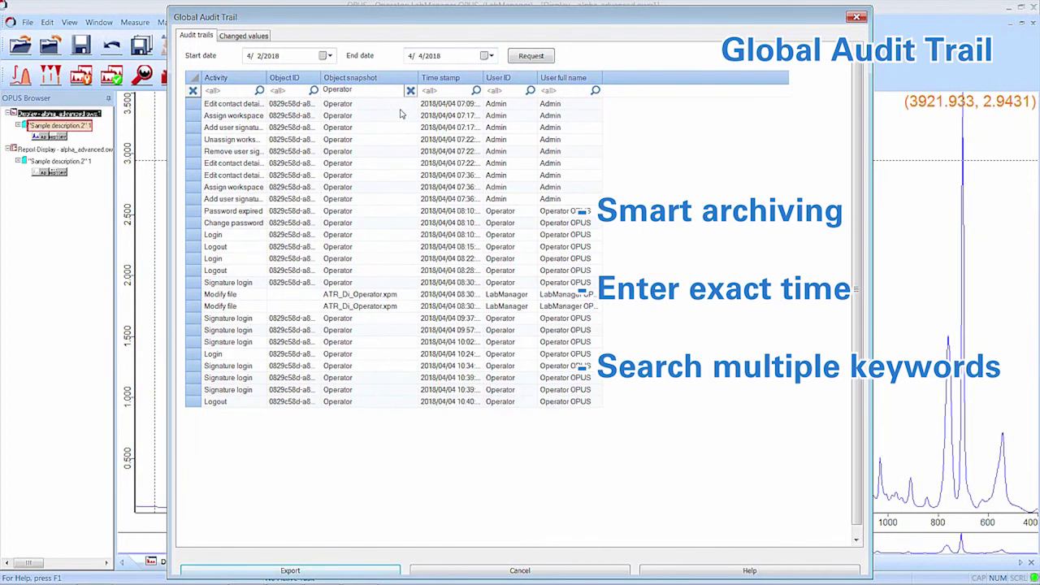
left_click(234, 91)
type("modify")
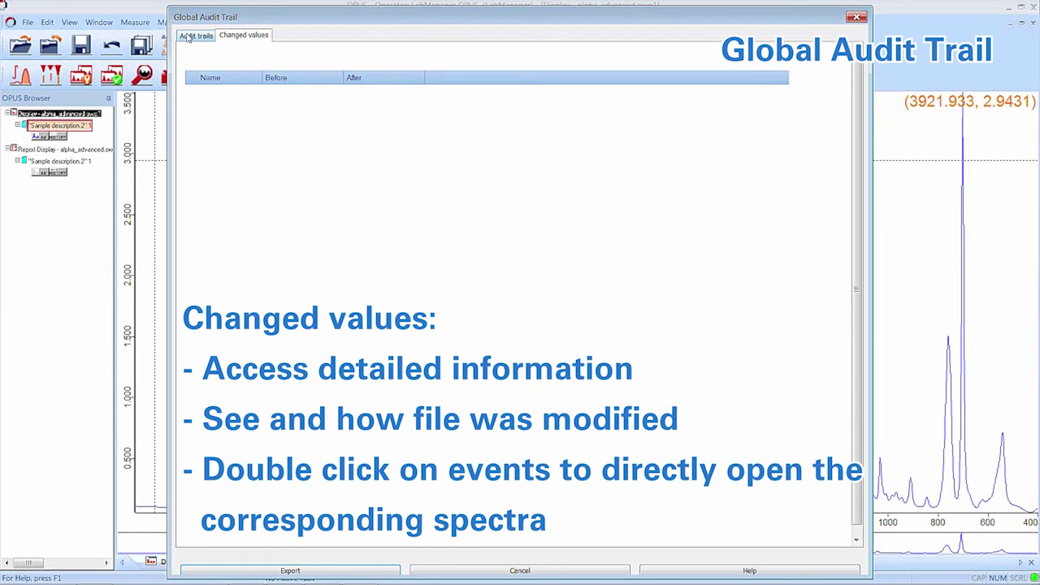
left_click(187, 37)
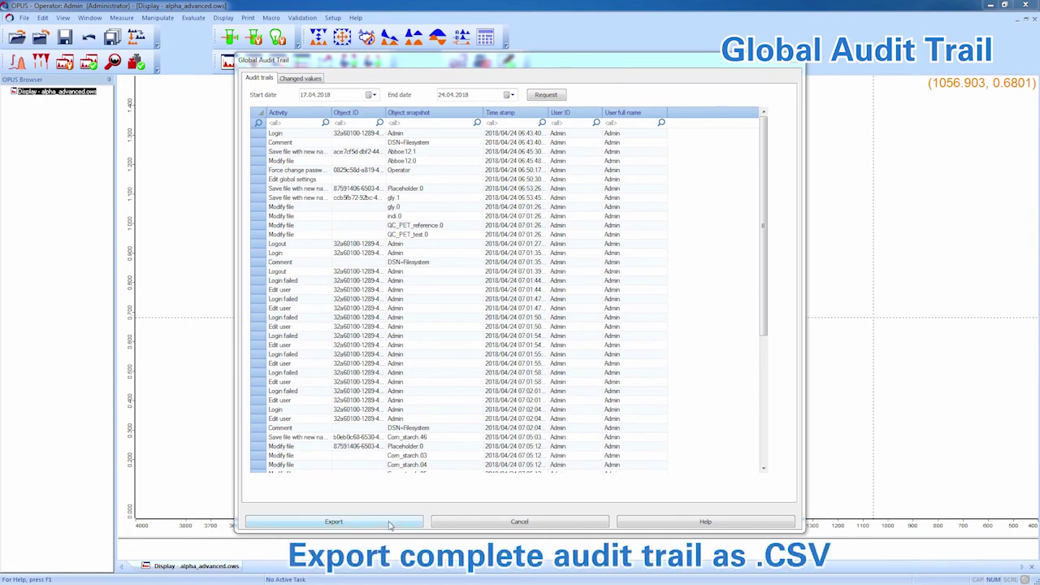
Step: Cancel the CSV export, then open QC_PET_test.0's datafile history from its Object snapshot entry
left_click(389, 525)
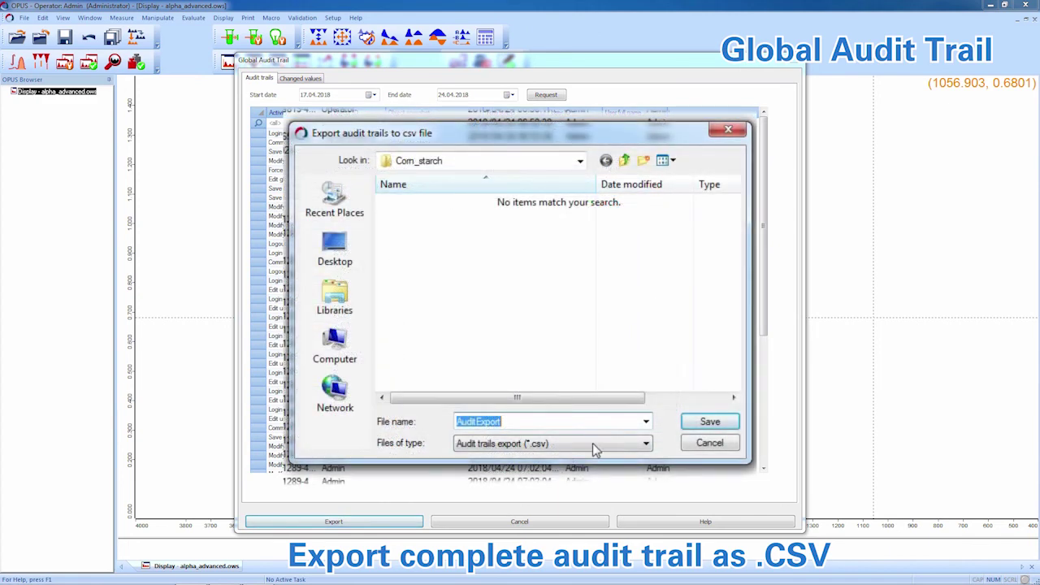
left_click(624, 448)
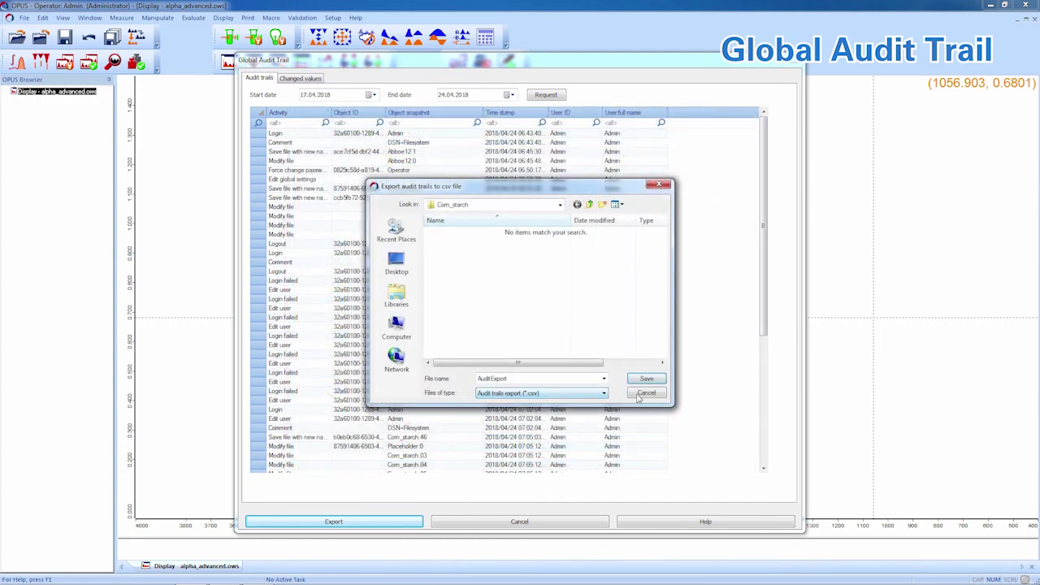
left_click(645, 393)
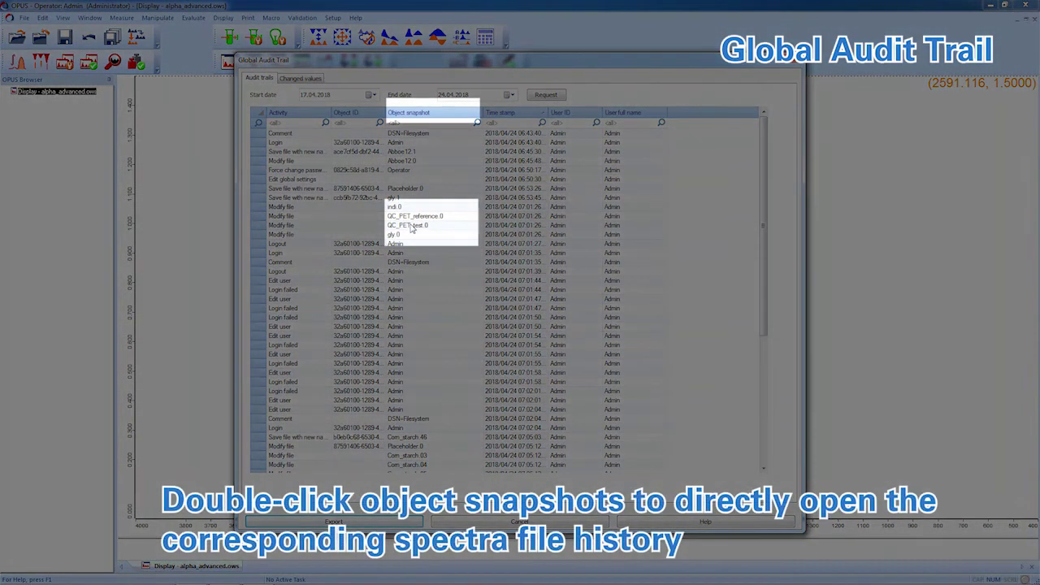
double_click(411, 227)
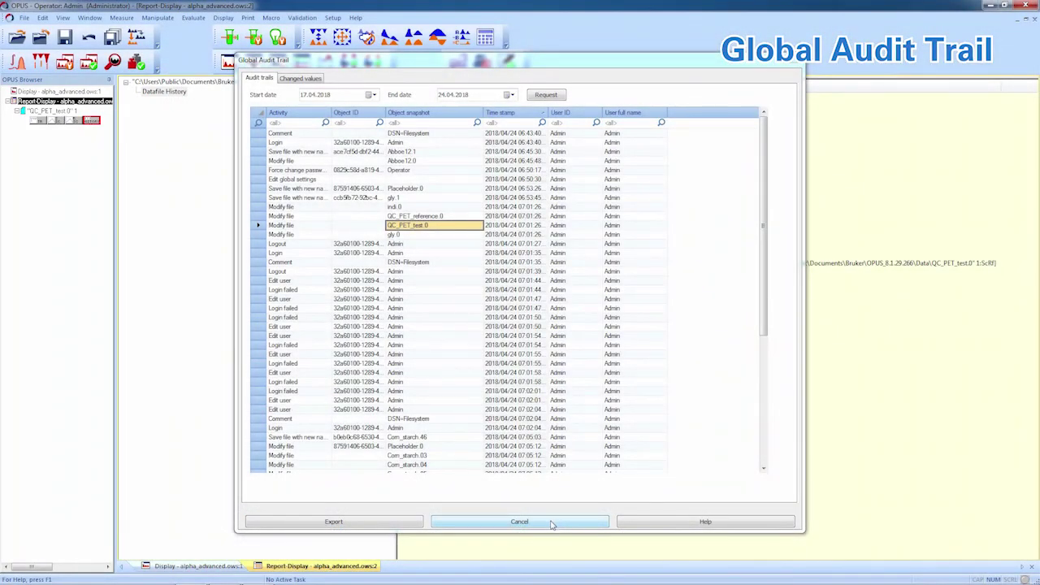
Step: Cancel the Global Audit Trail dialog so the QC_PET_test.0 history Report Display stays open
left_click(552, 524)
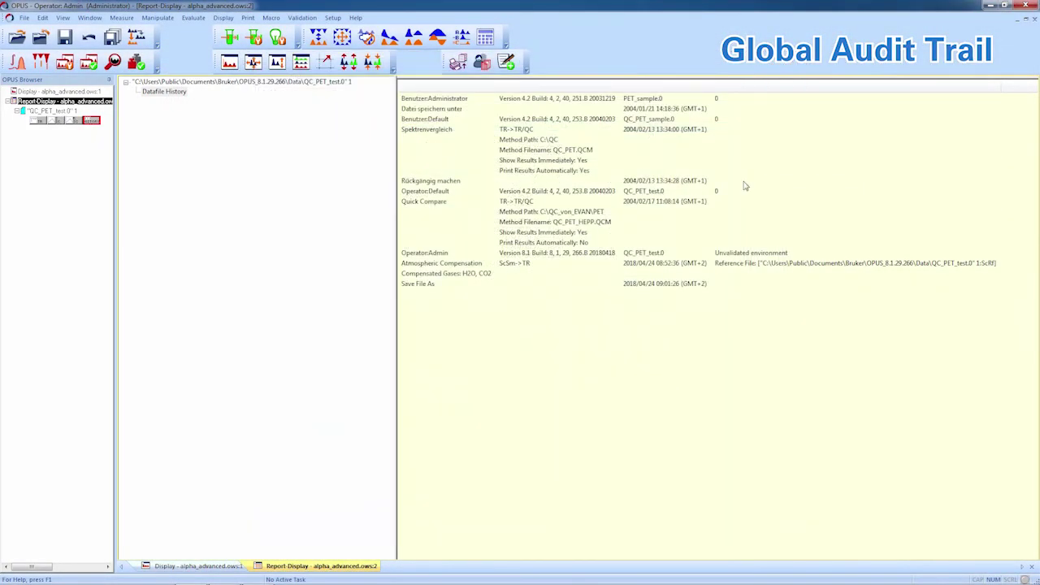